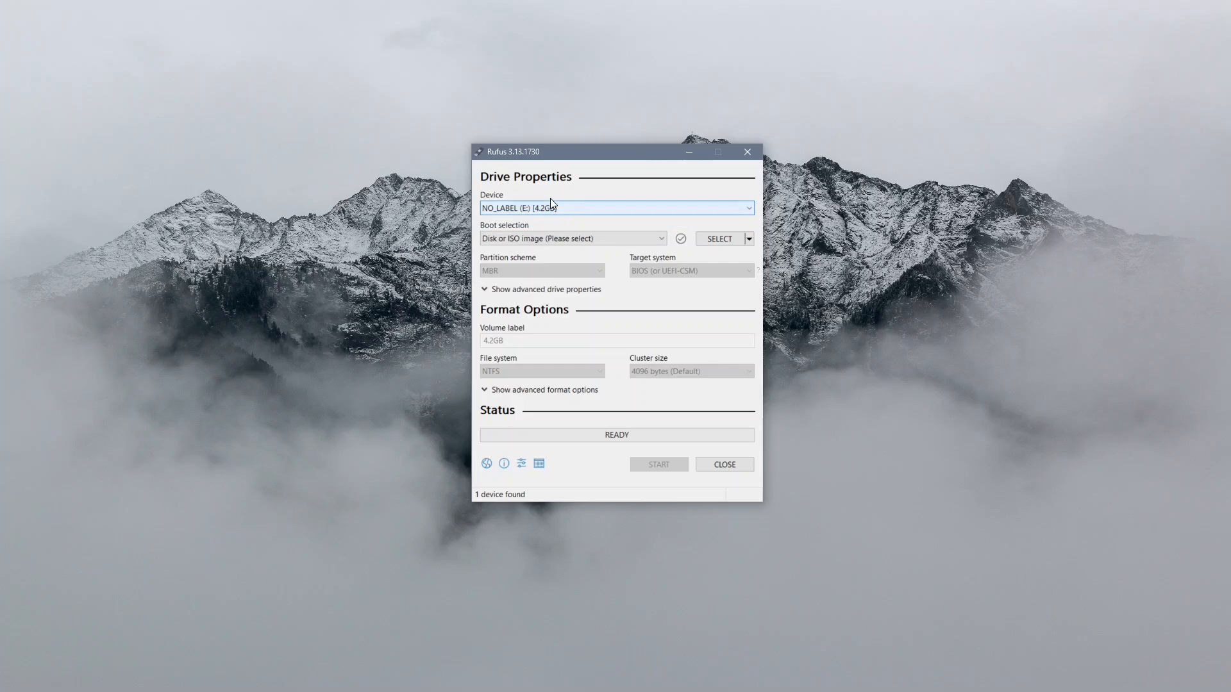
# Move the Rufus window aside and review the available devices and boot selection options.
pyautogui.moveTo(563, 152); pyautogui.dragTo(758, 147)
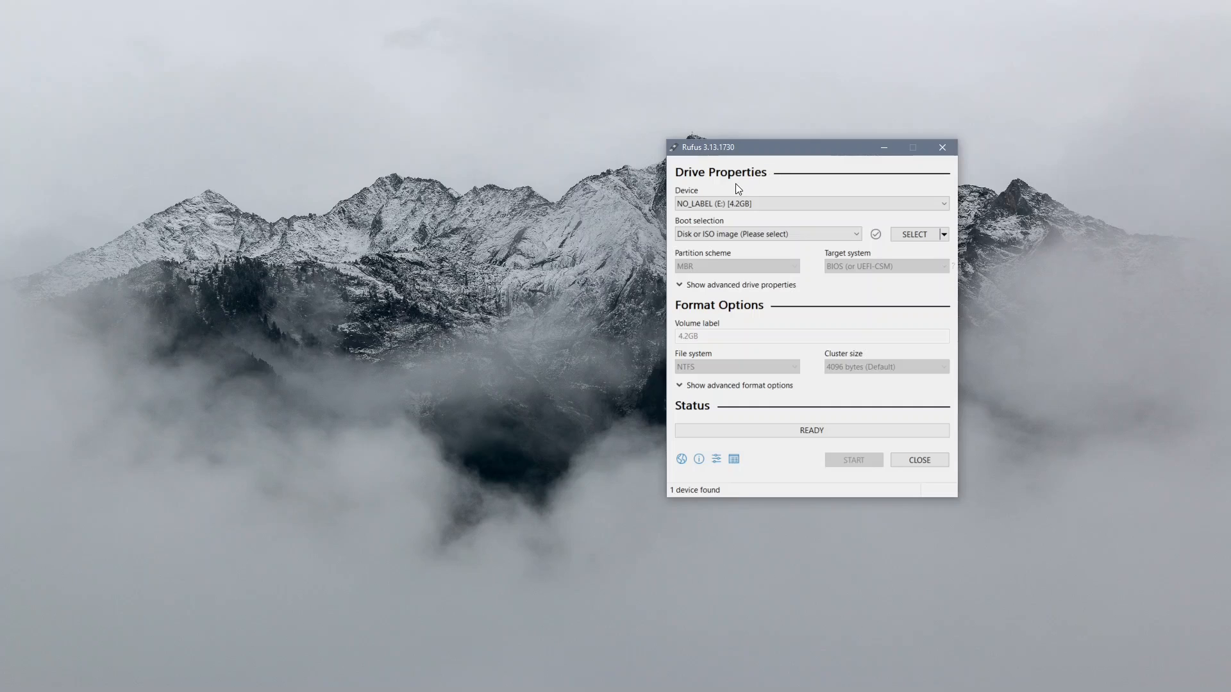
pyautogui.click(690, 201)
pyautogui.click(690, 202)
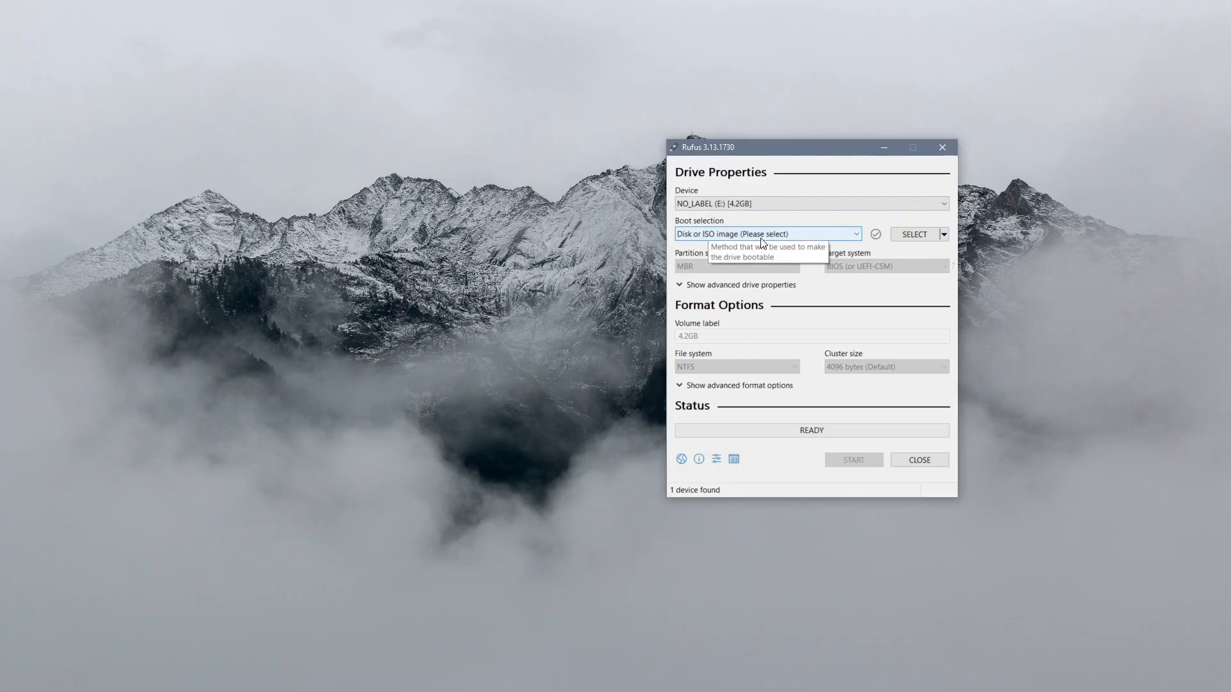
pyautogui.click(769, 233)
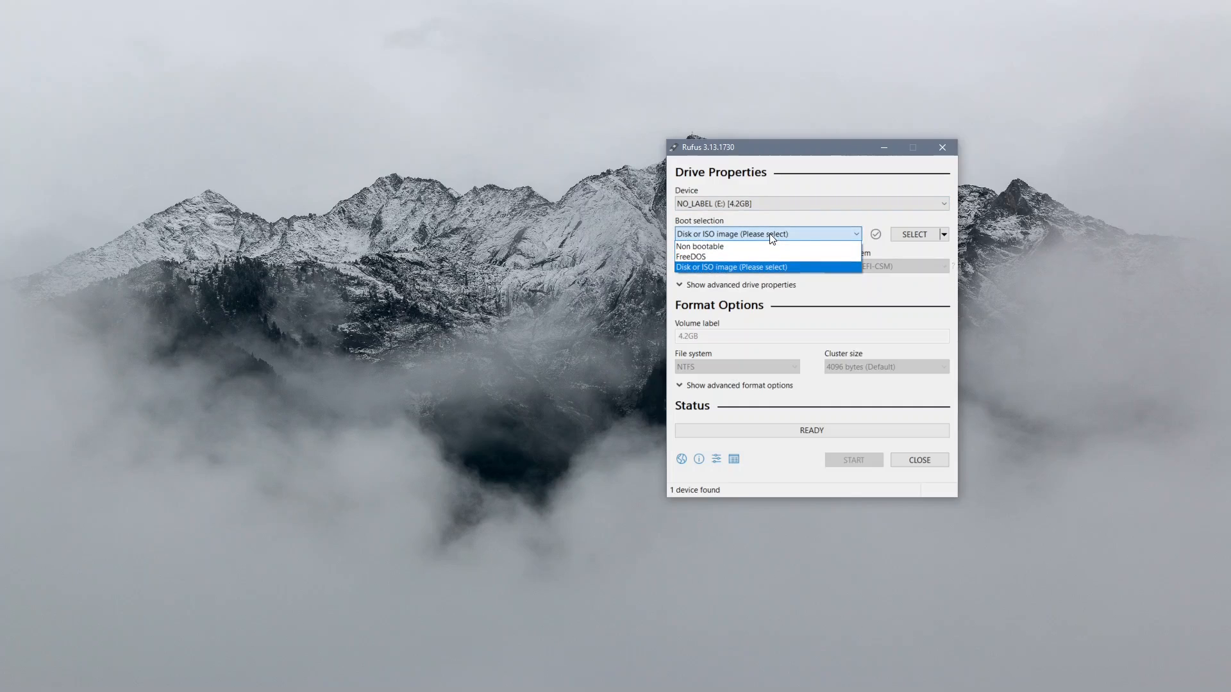
pyautogui.click(820, 235)
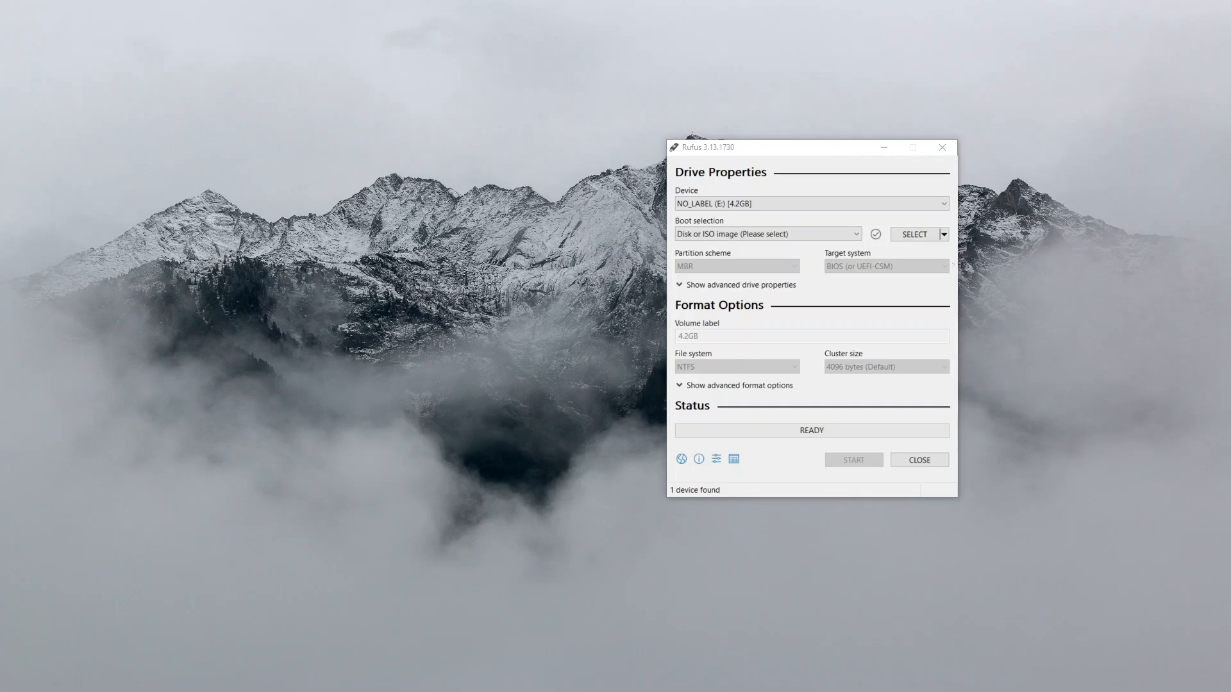
# Switch to the browser with Microsoft's Windows 10 ISO download page, check the active user agent, and reload the page.
pyautogui.moveTo(1230, 135); pyautogui.dragTo(348, 114)
pyautogui.moveTo(661, 7); pyautogui.dragTo(508, 128)
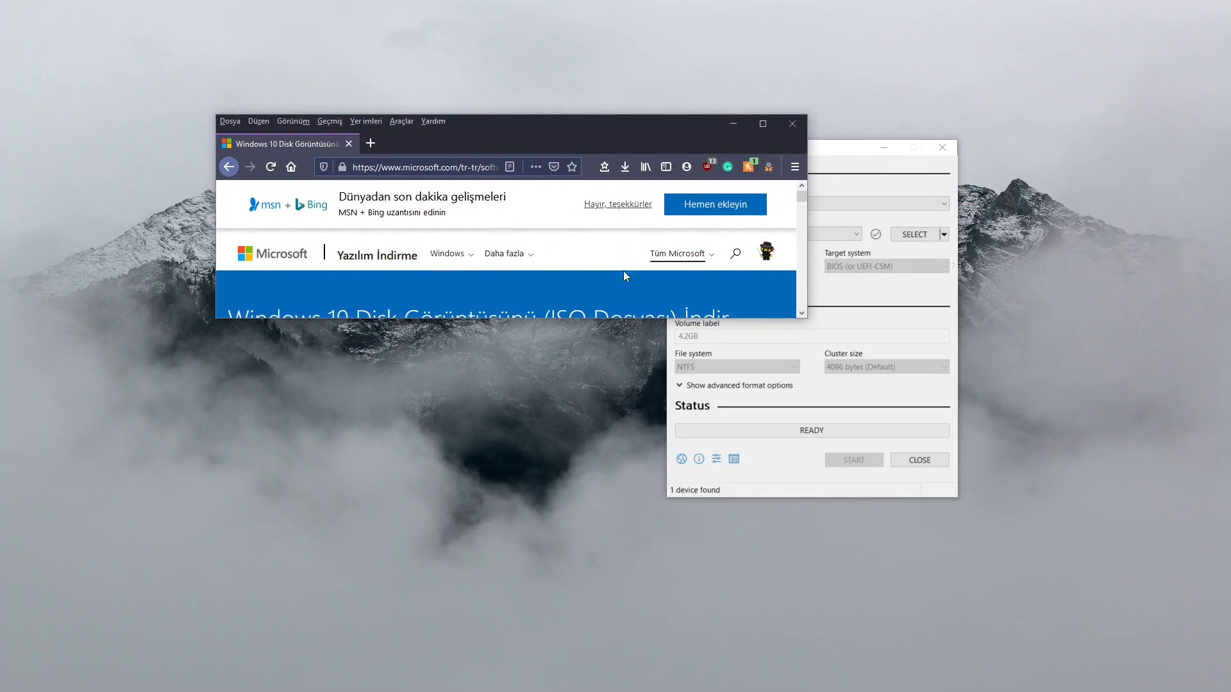
pyautogui.click(769, 166)
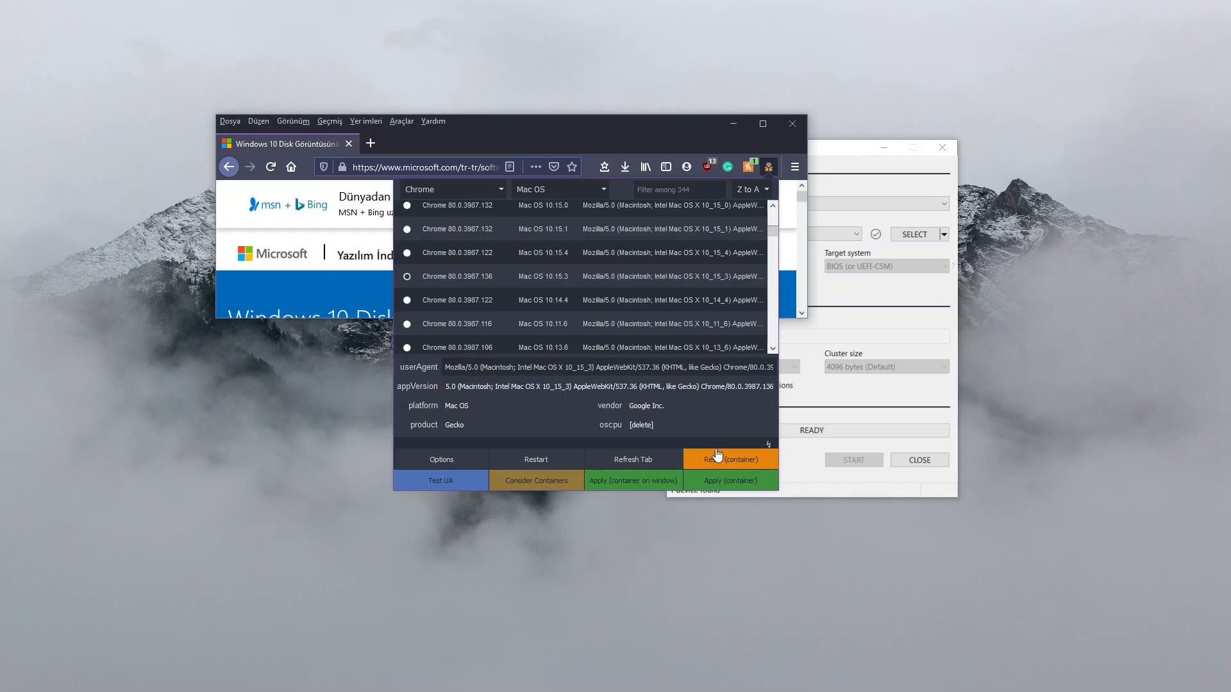
pyautogui.click(277, 165)
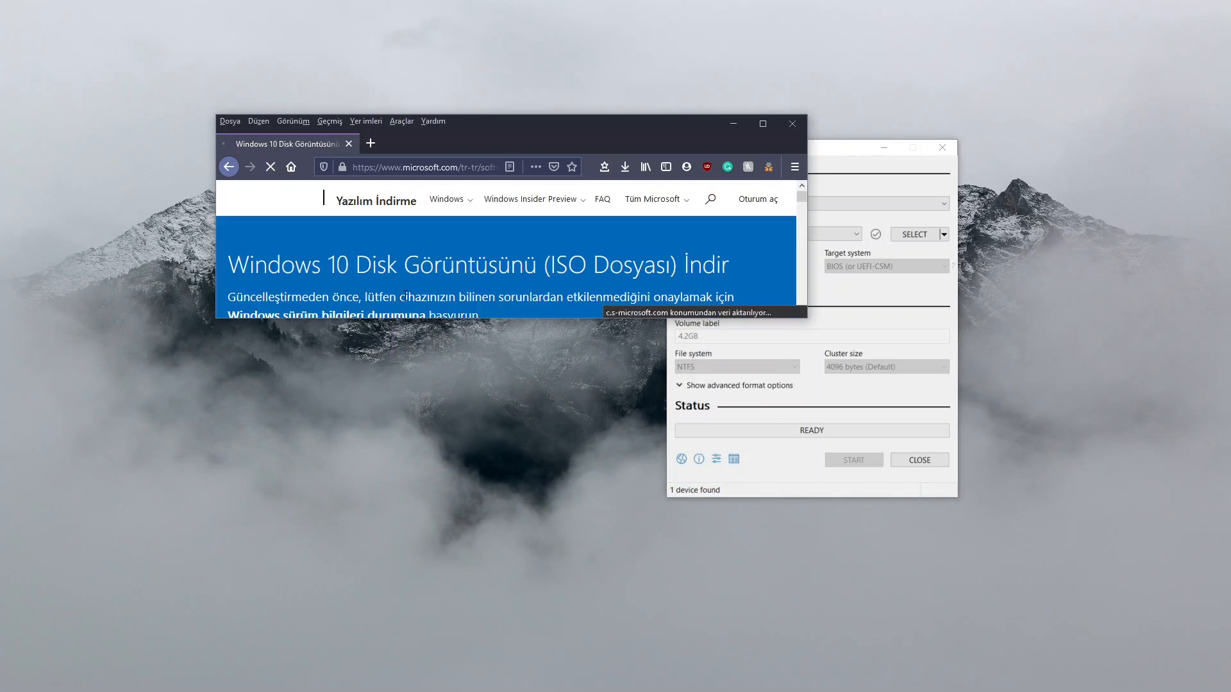
# Make the browser window taller and look through the Windows 10 ISO download page.
pyautogui.moveTo(463, 318); pyautogui.dragTo(462, 484)
pyautogui.scroll(-4, 461, 372)
pyautogui.scroll(-1, 468, 340)
pyautogui.scroll(4, 478, 292)
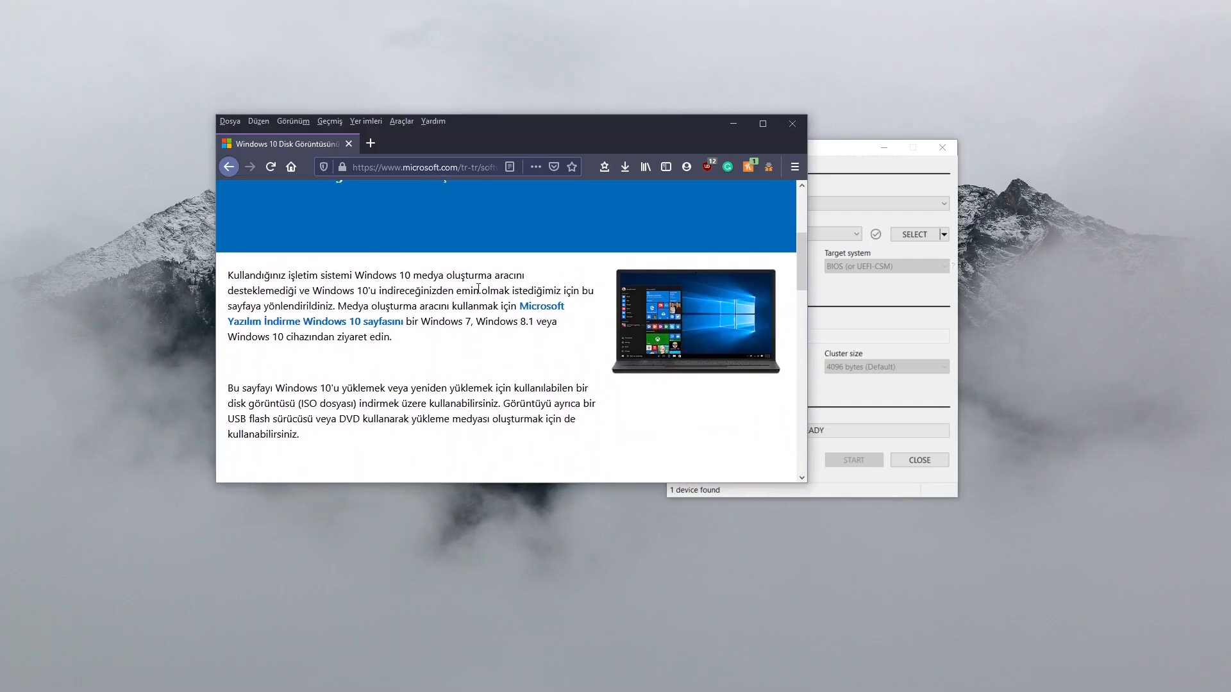
pyautogui.scroll(-5, 476, 290)
pyautogui.scroll(-4, 477, 292)
pyautogui.scroll(5, 475, 291)
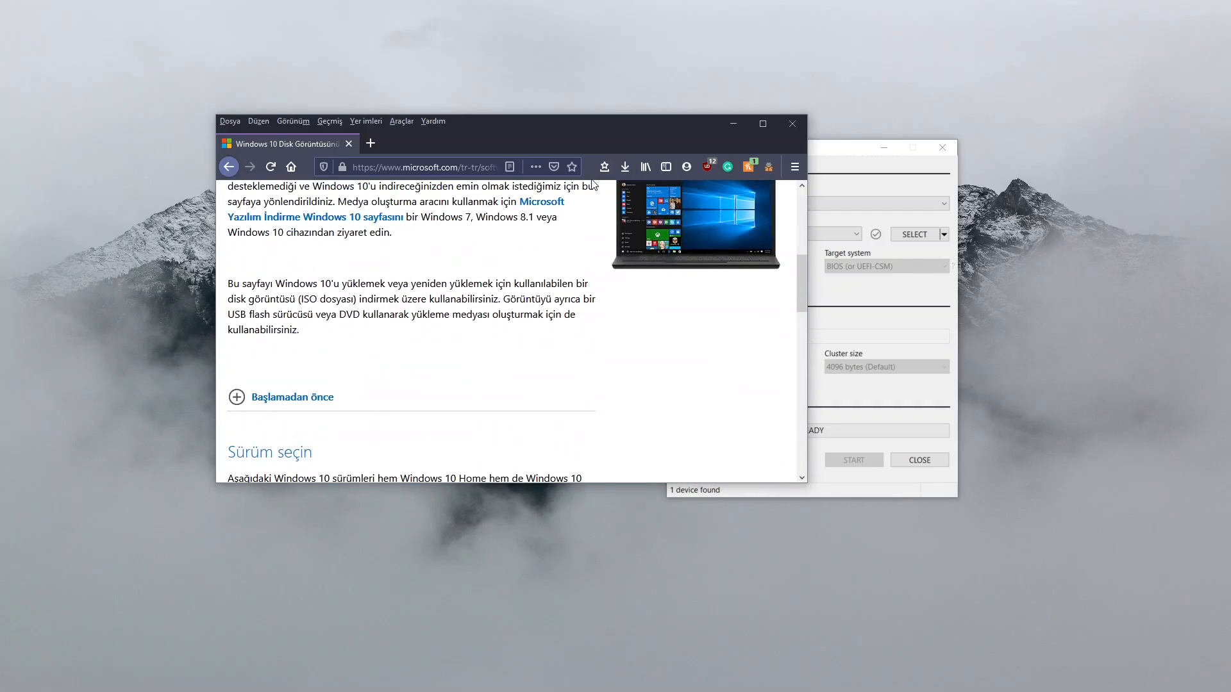
# Reset the browser's user agent to the default and reload the Windows 10 download page.
pyautogui.click(271, 167)
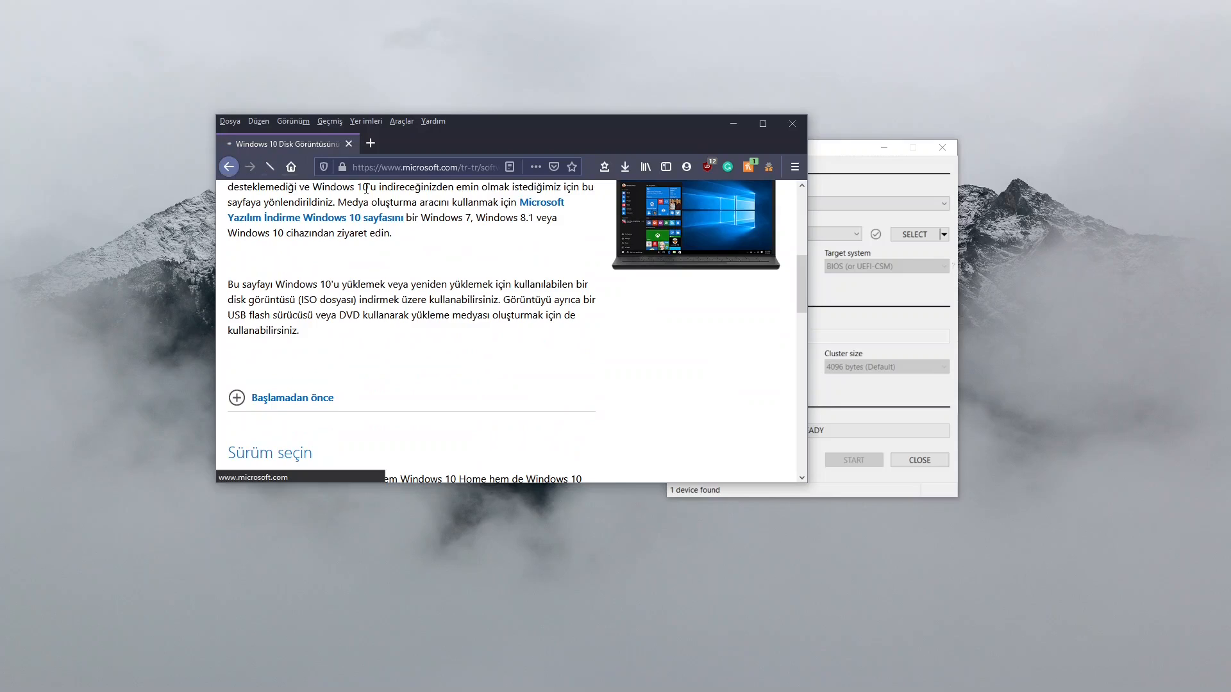
pyautogui.click(768, 168)
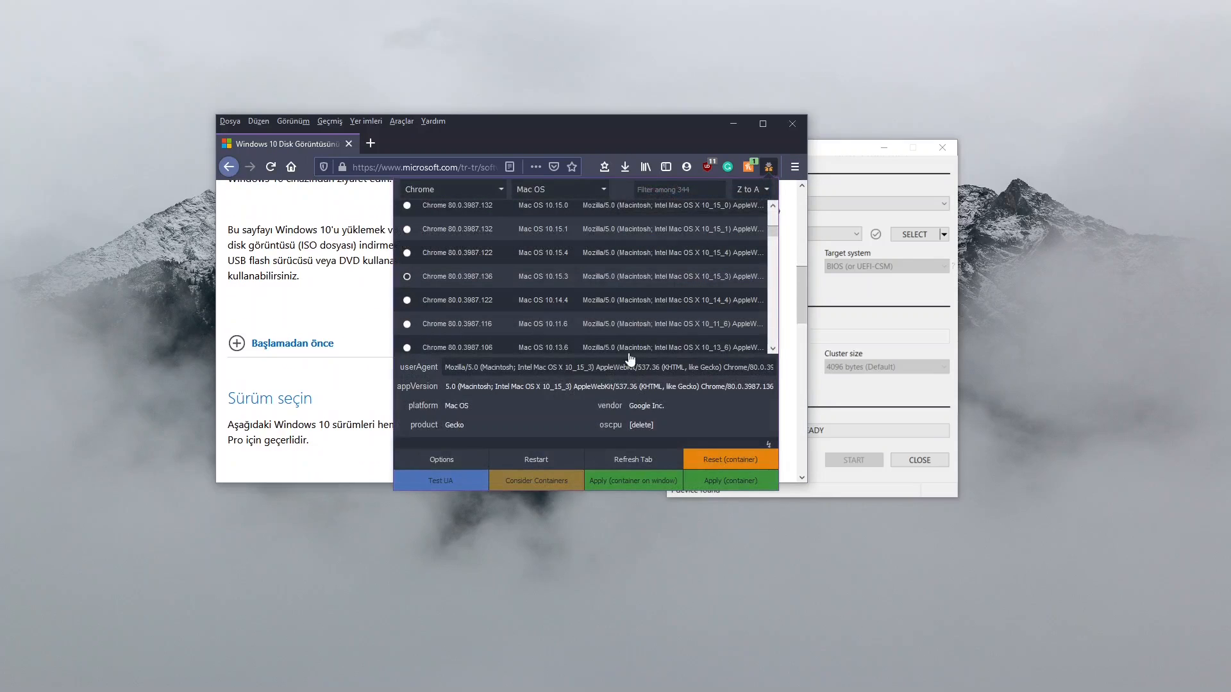
pyautogui.click(724, 448)
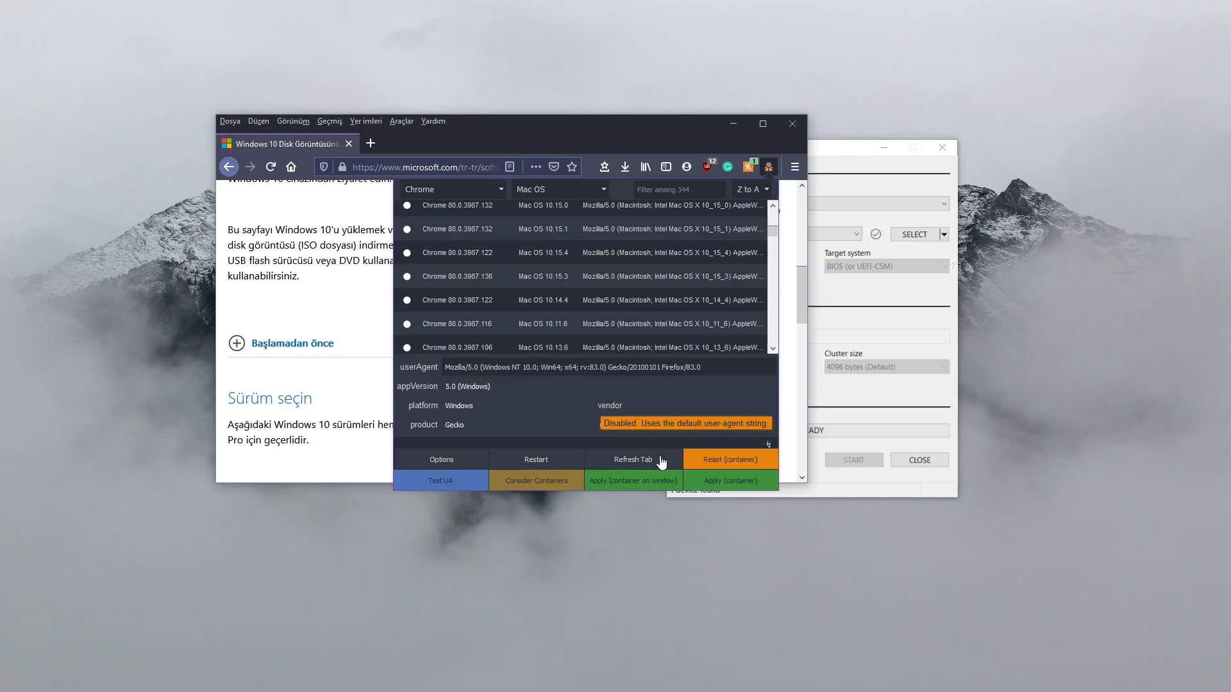
pyautogui.click(341, 350)
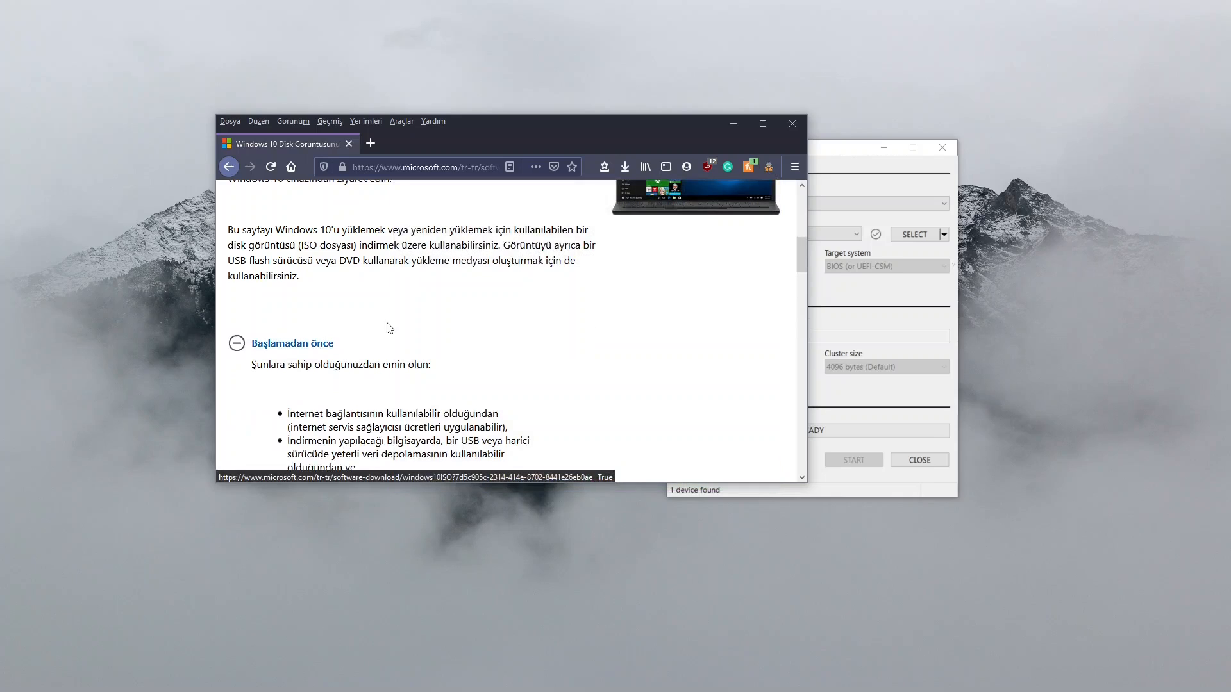
pyautogui.scroll(-10, 388, 326)
pyautogui.scroll(12, 387, 298)
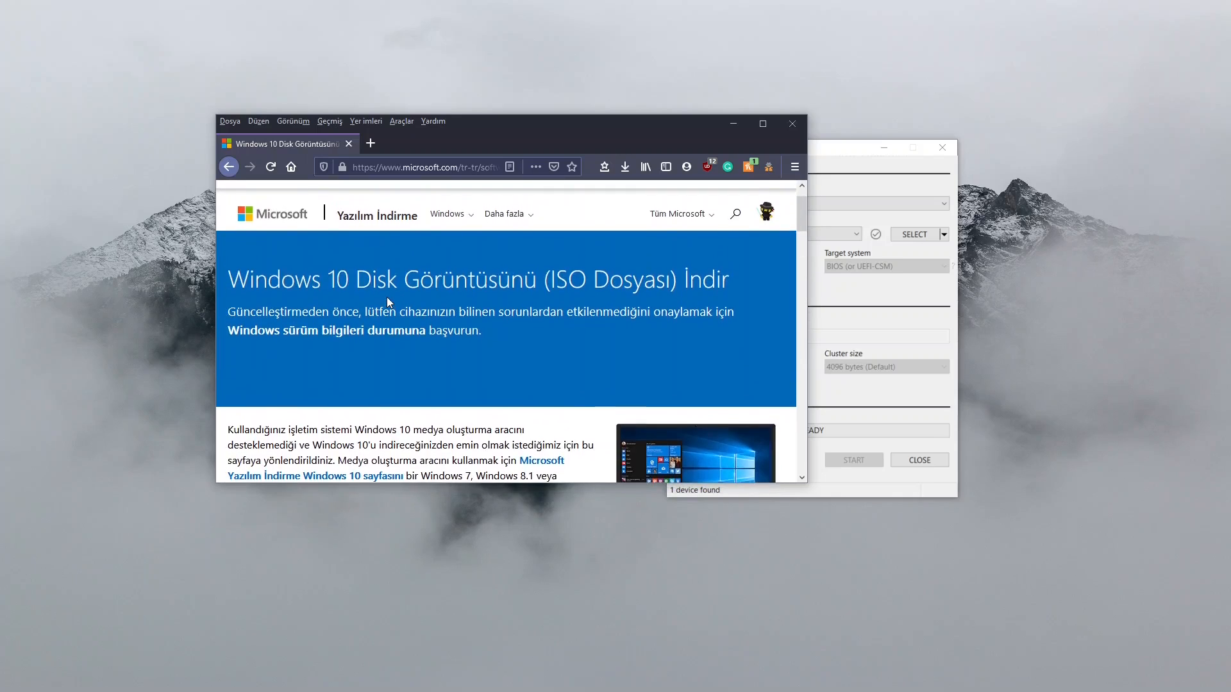
pyautogui.click(270, 167)
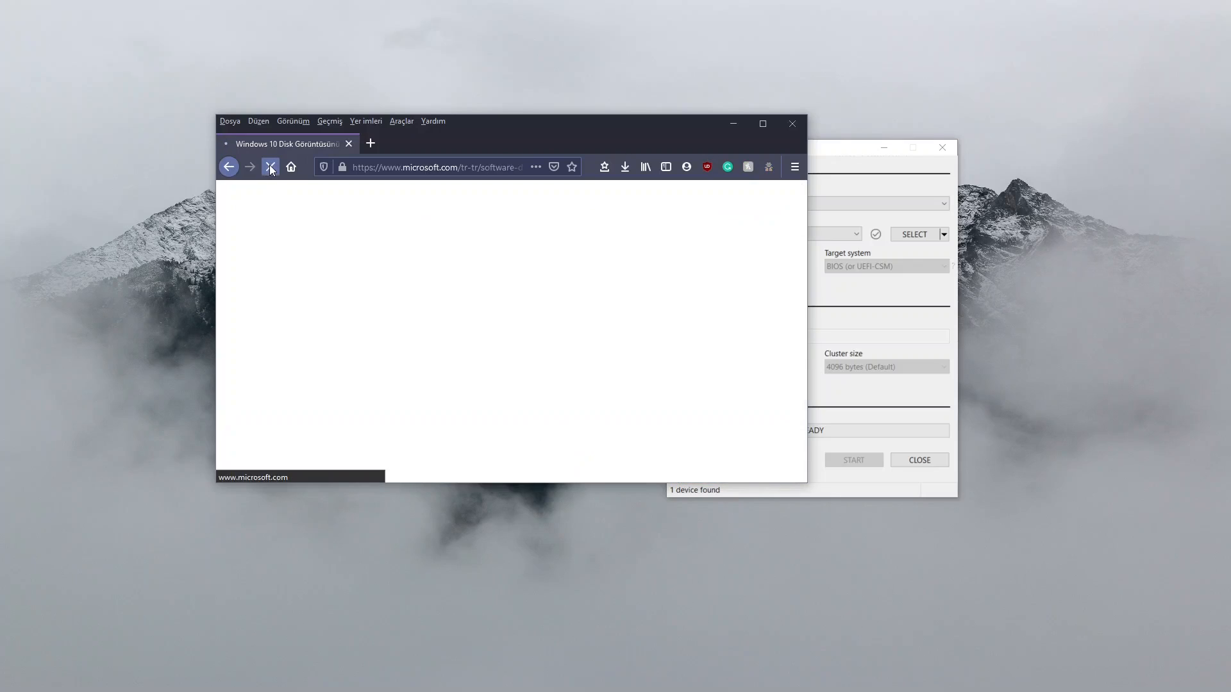
# Examine the section of the page that offers the Windows 10 media creation tool.
pyautogui.scroll(-10, 399, 266)
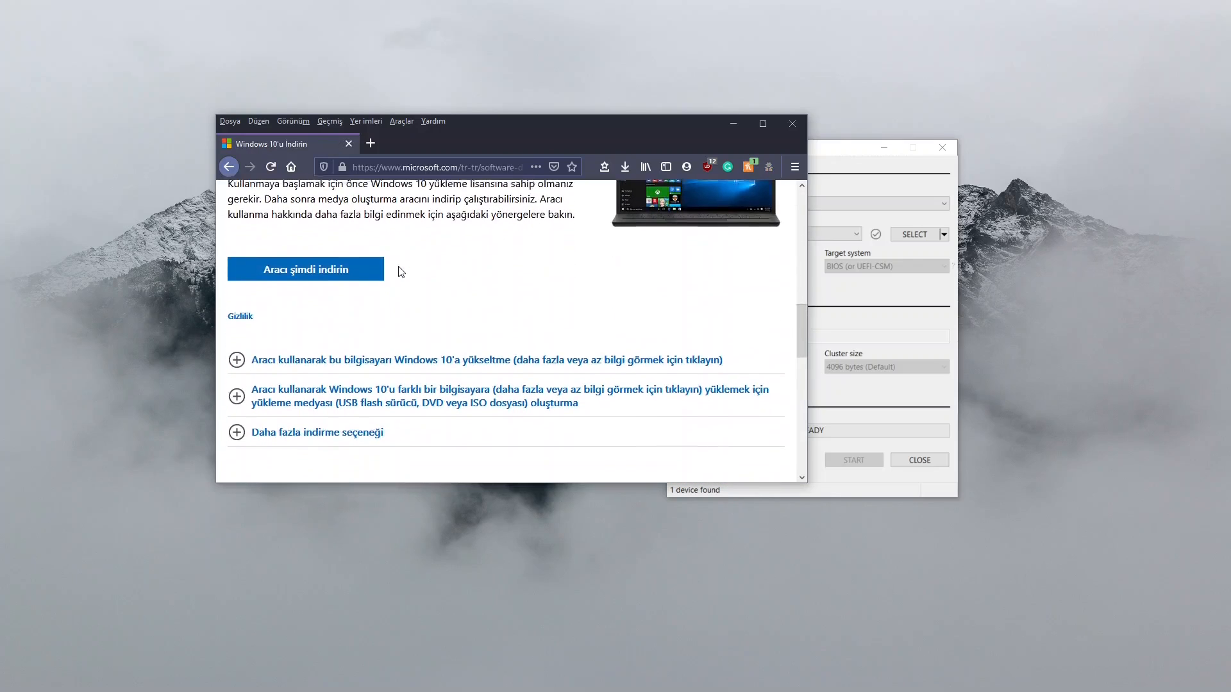
pyautogui.scroll(3, 399, 266)
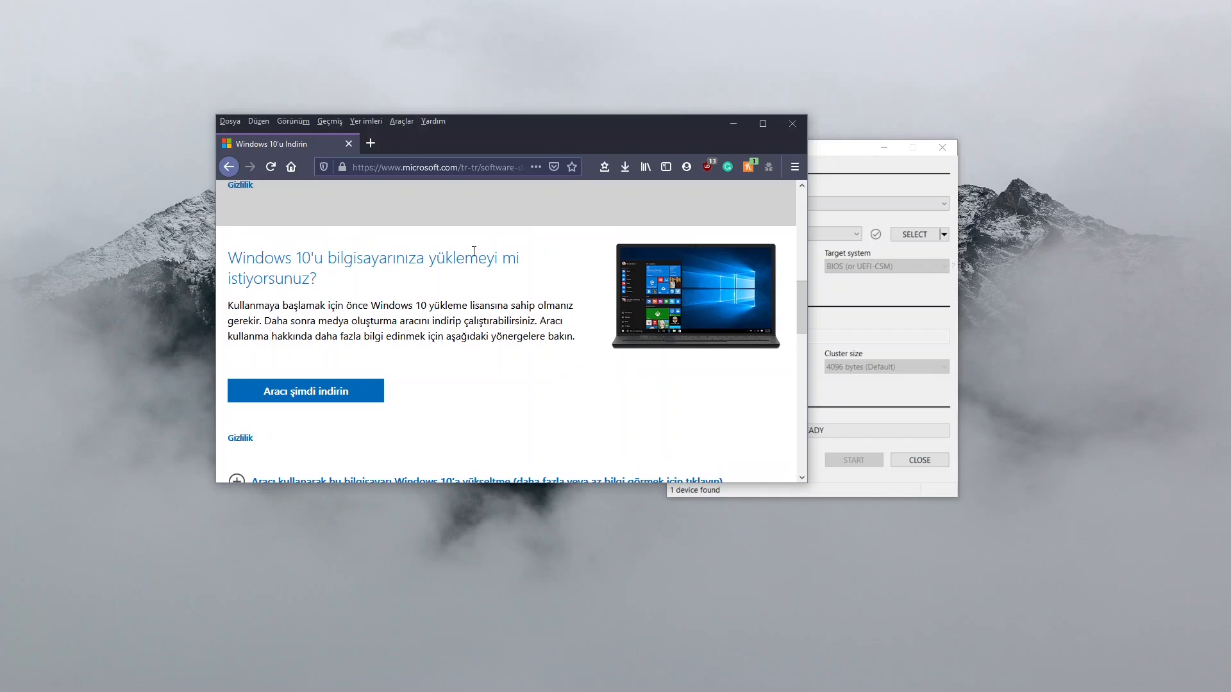
pyautogui.scroll(-5, 474, 250)
pyautogui.scroll(3, 432, 282)
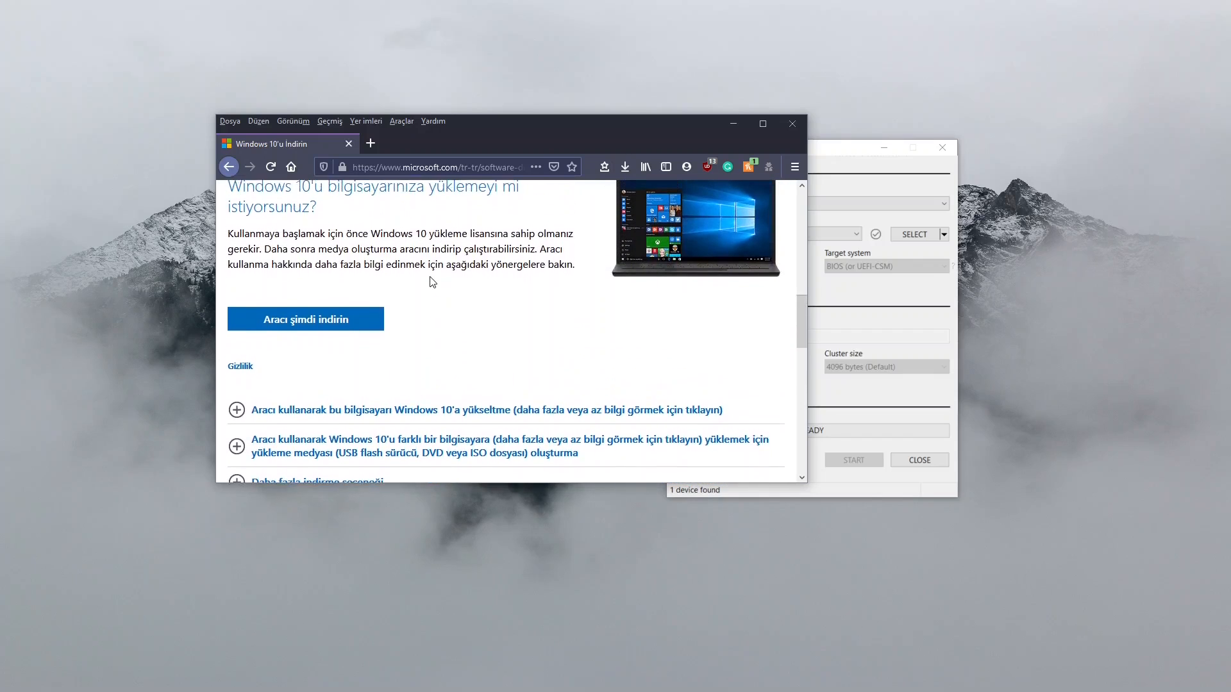
pyautogui.scroll(2, 433, 282)
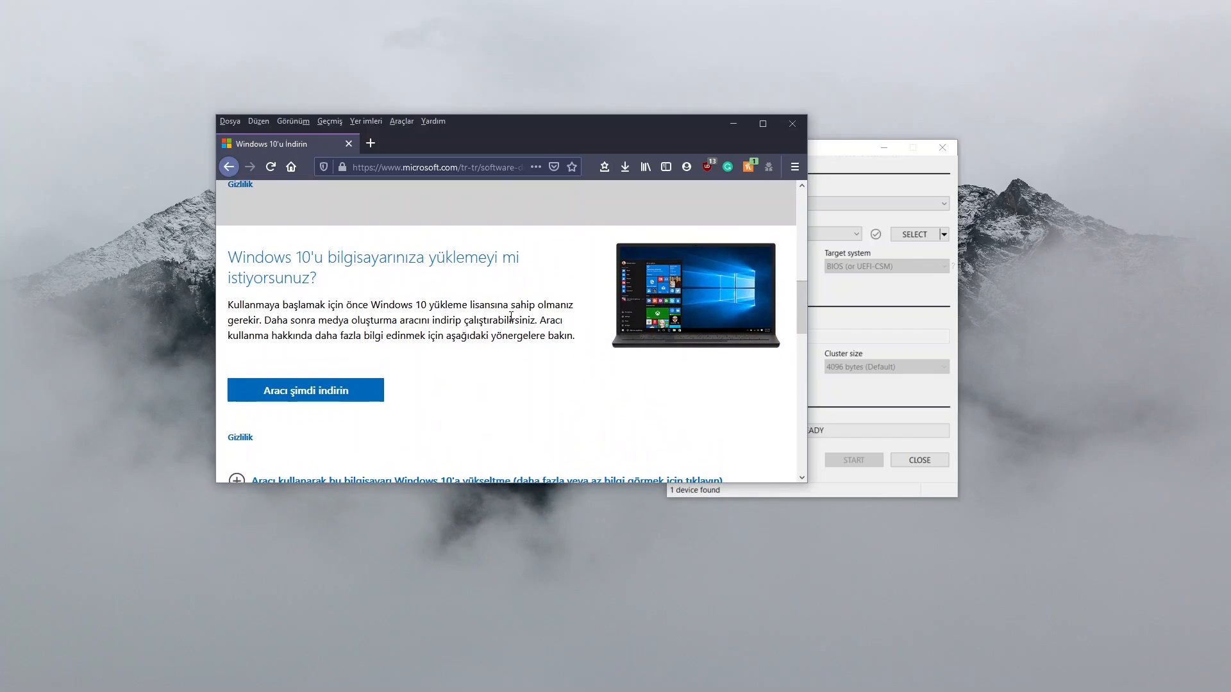
pyautogui.scroll(3, 577, 321)
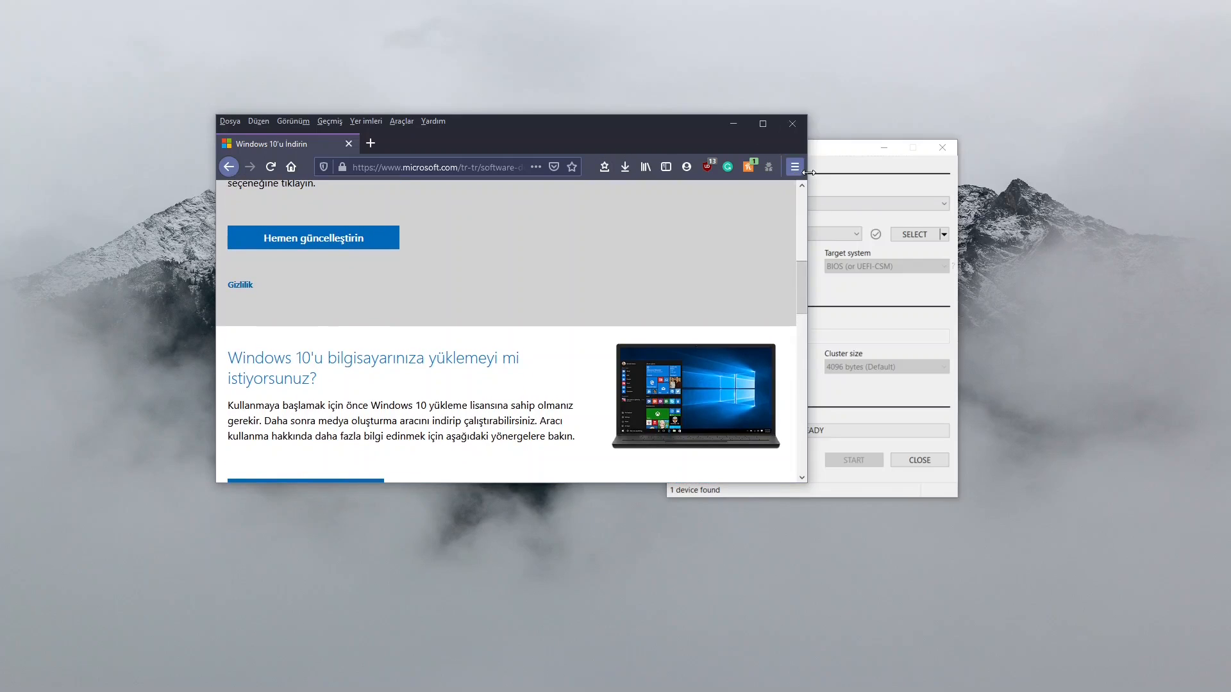
# Set the browser's user agent to Chrome 84.0.4147.135 on Mac OS 10.15.6 and refresh the download page.
pyautogui.click(768, 166)
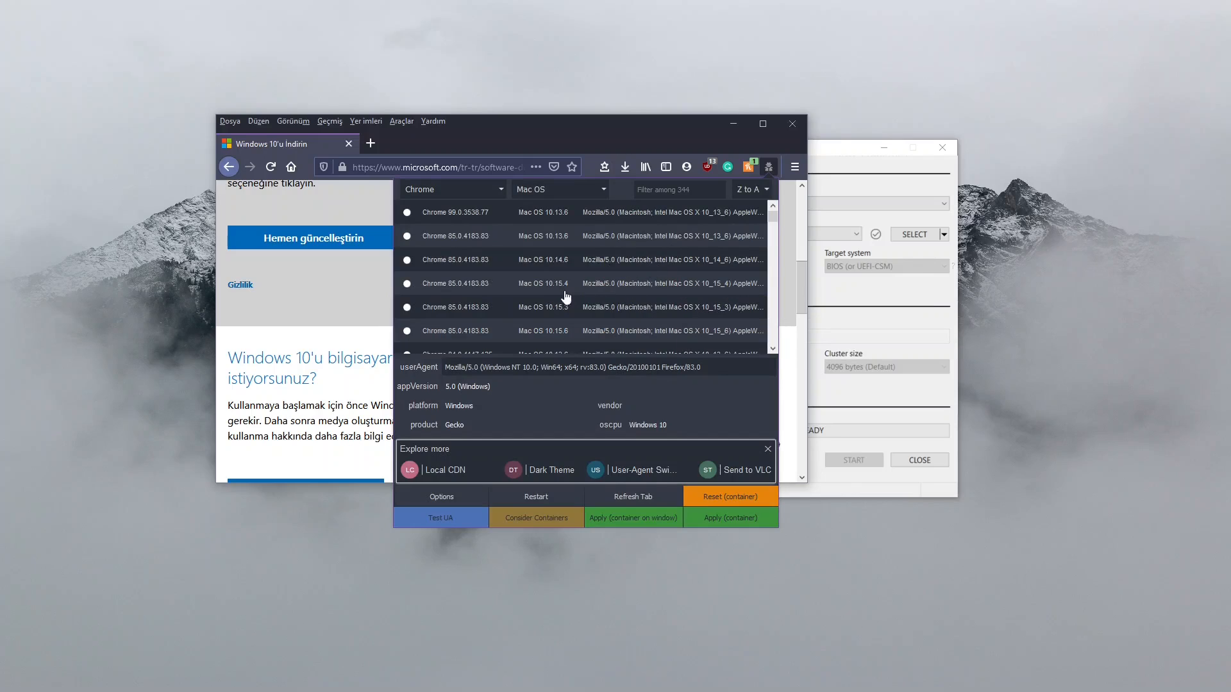
pyautogui.scroll(-1, 547, 295)
pyautogui.scroll(-4, 546, 295)
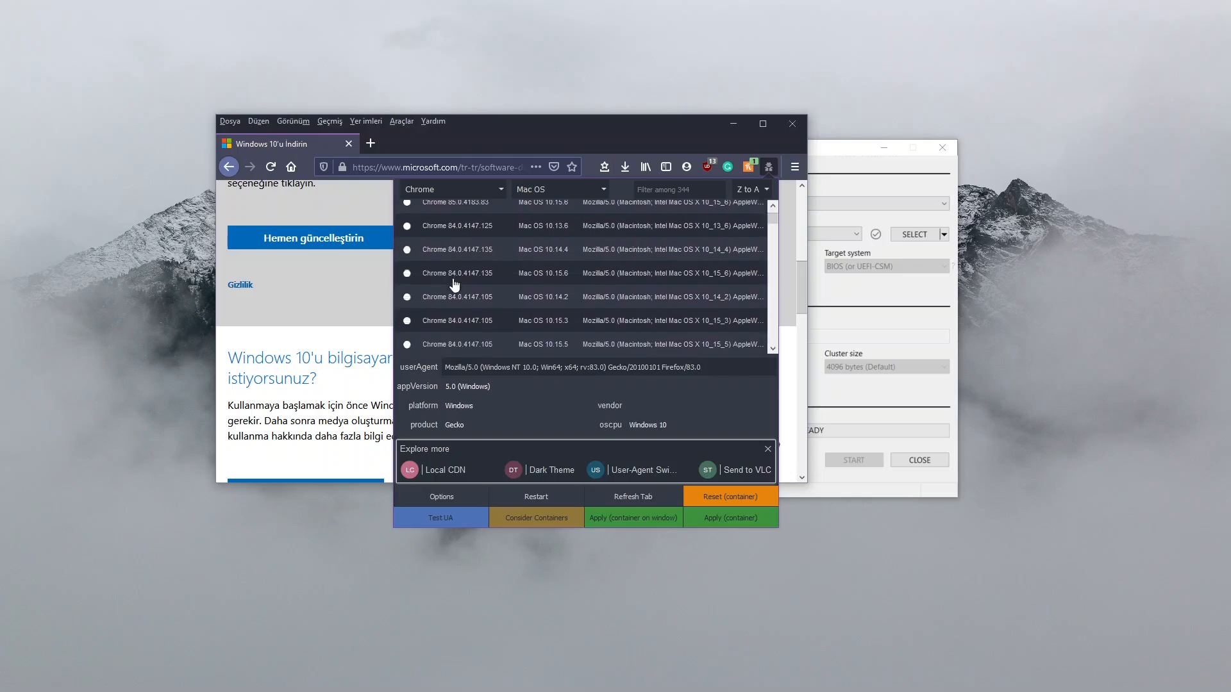
pyautogui.click(456, 280)
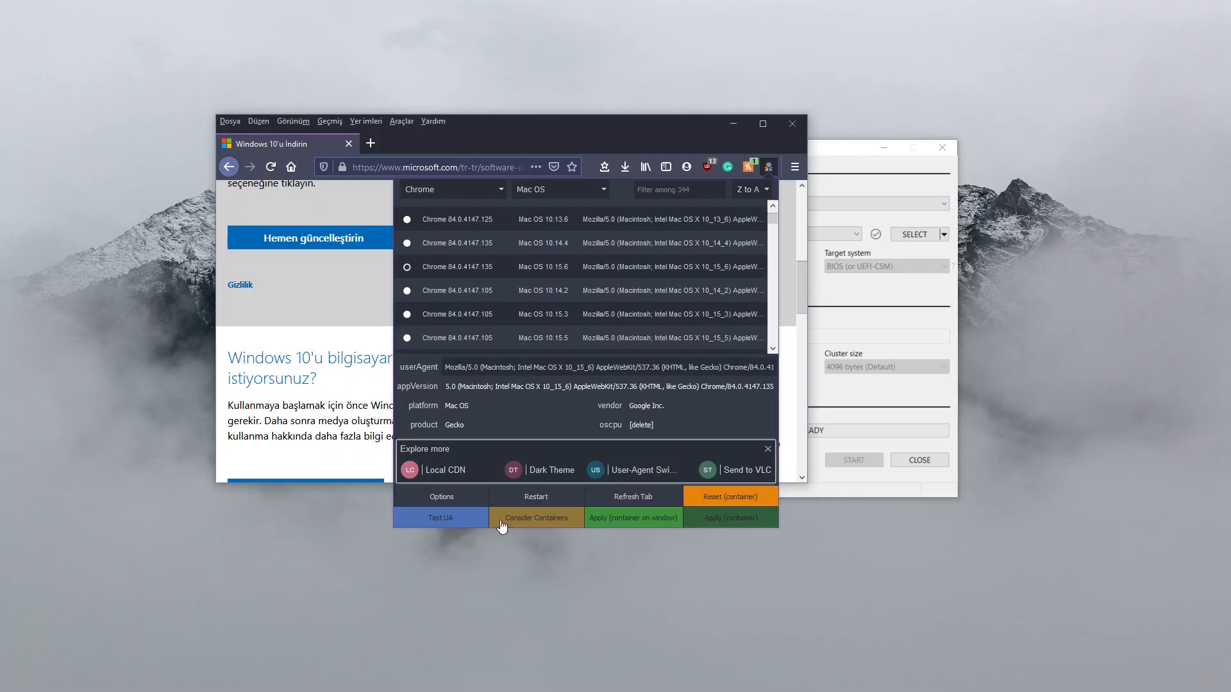
pyautogui.click(614, 503)
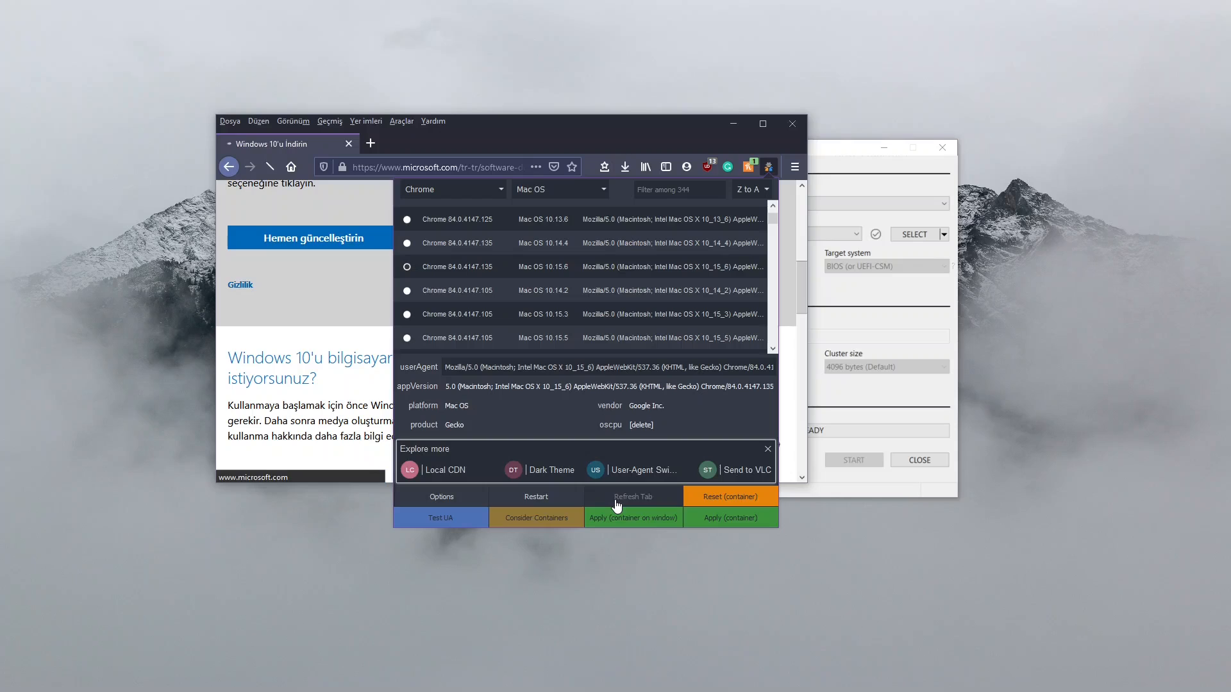
pyautogui.click(329, 298)
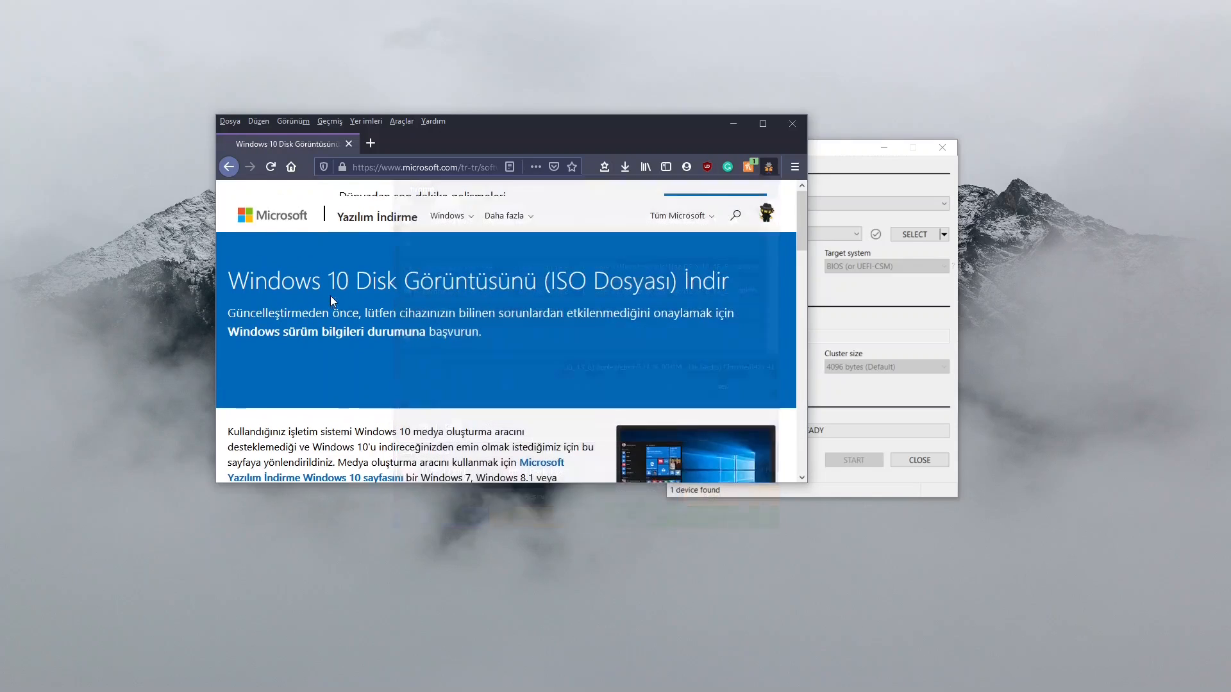
# Check the Windows 10 edition selector on the ISO download page, and put the browser away.
pyautogui.scroll(-4, 331, 299)
pyautogui.scroll(-4, 331, 300)
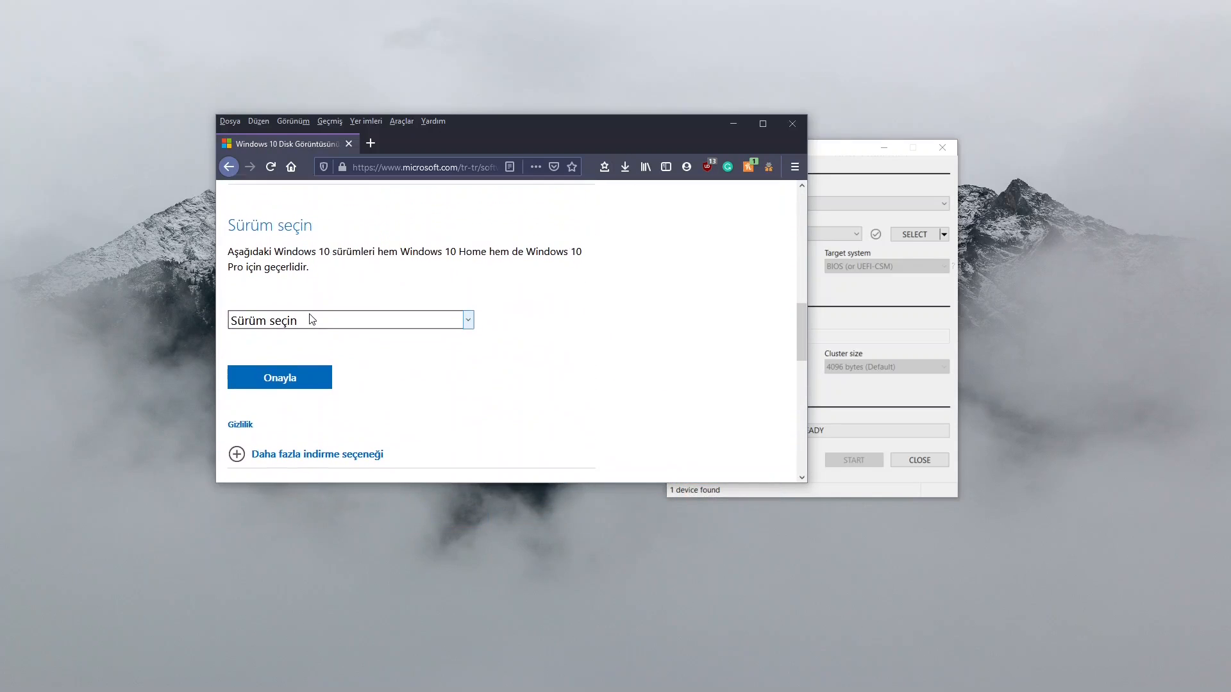
pyautogui.click(310, 321)
pyautogui.click(802, 122)
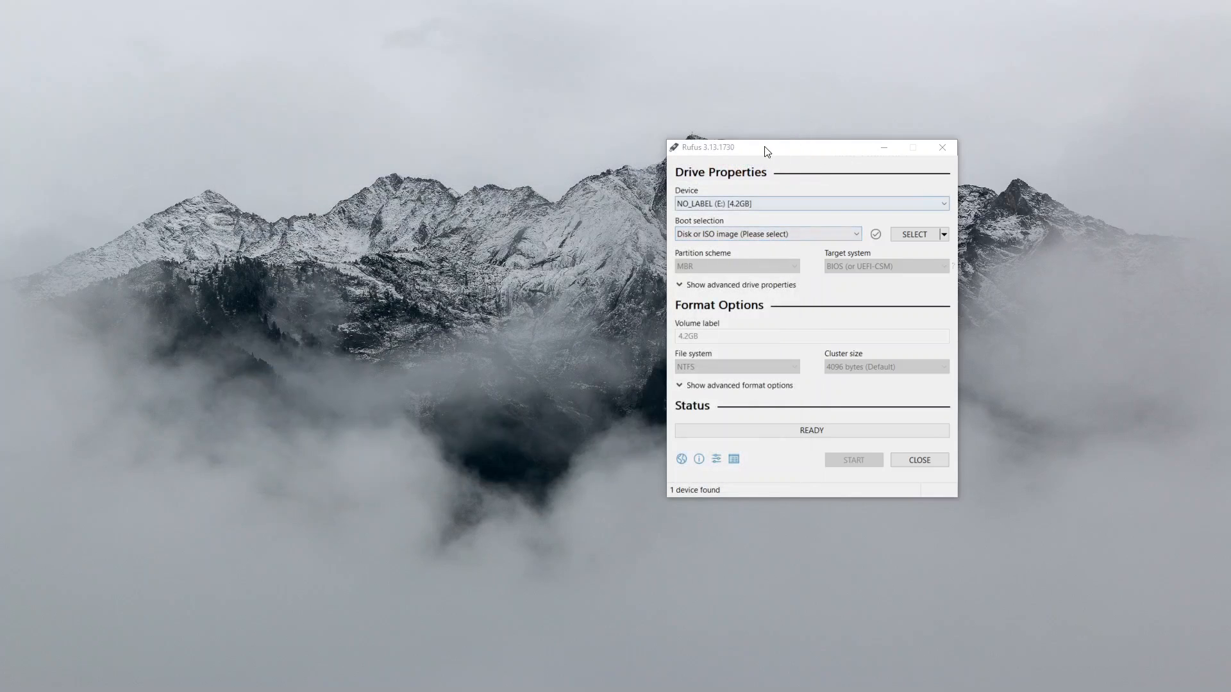
# Keep "Disk or ISO image" as the boot selection and load Win10_20H2_Turkish_x64.iso in Rufus.
pyautogui.moveTo(766, 152); pyautogui.dragTo(639, 144)
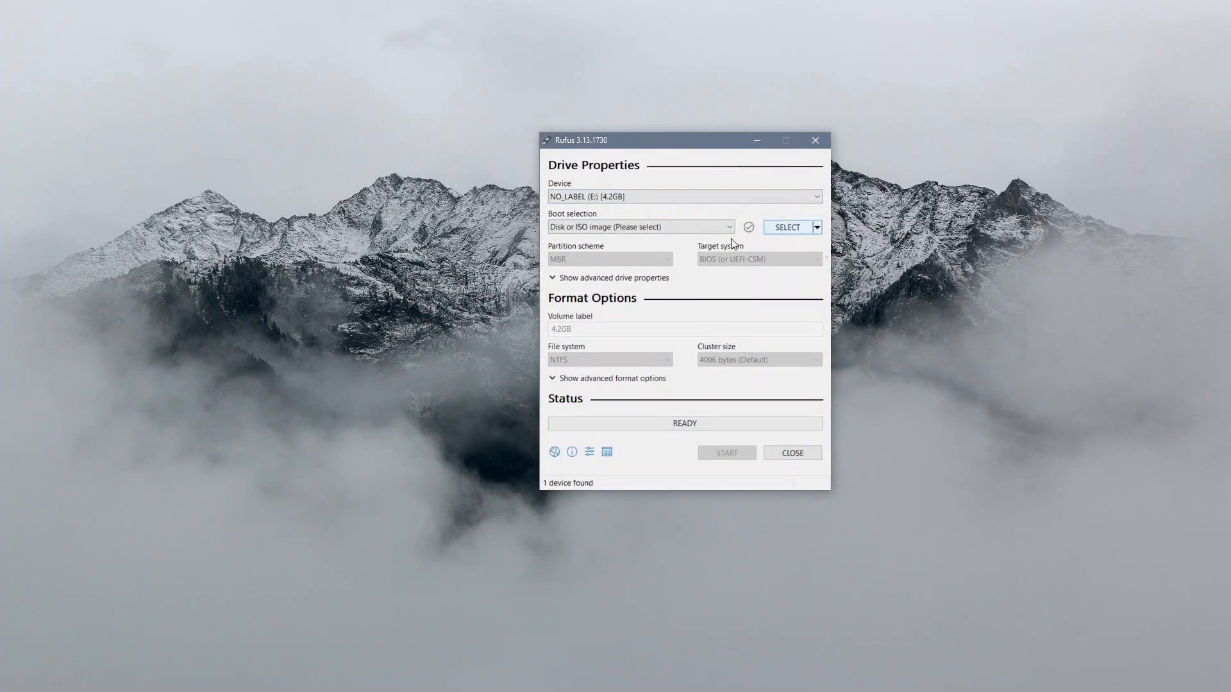
pyautogui.click(694, 228)
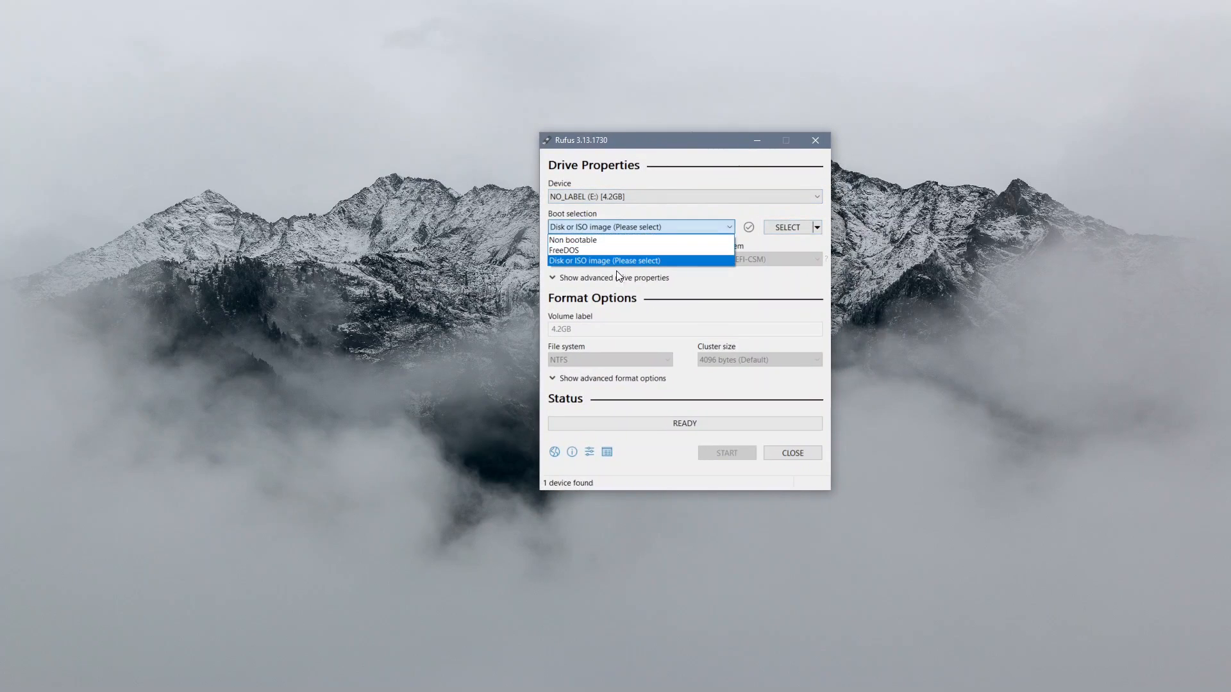
pyautogui.click(558, 263)
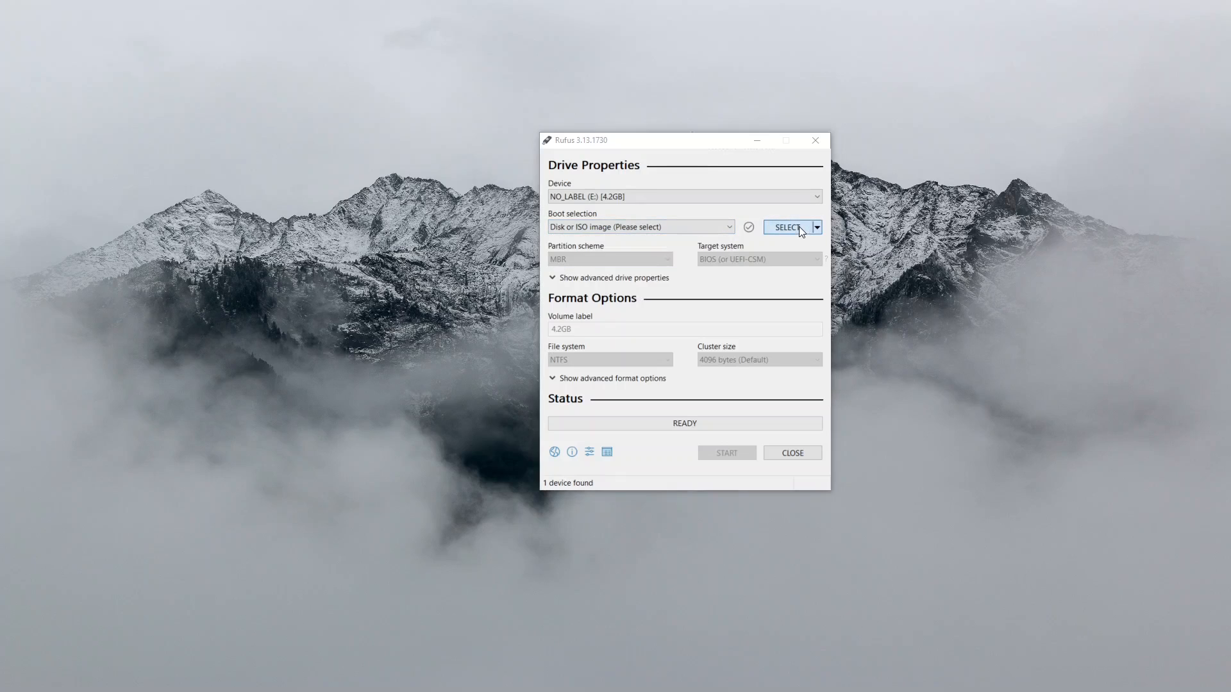
pyautogui.click(798, 226)
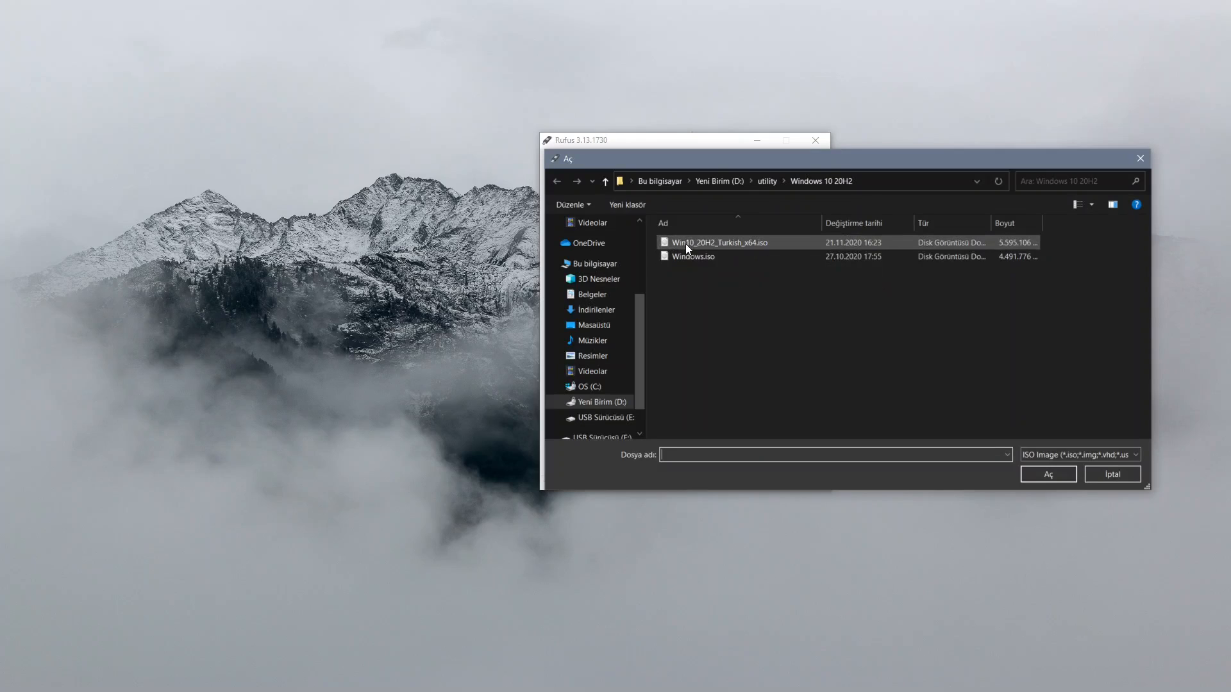
pyautogui.doubleClick(682, 243)
# Try GPT as the partition scheme and set it to MBR.
pyautogui.click(645, 292)
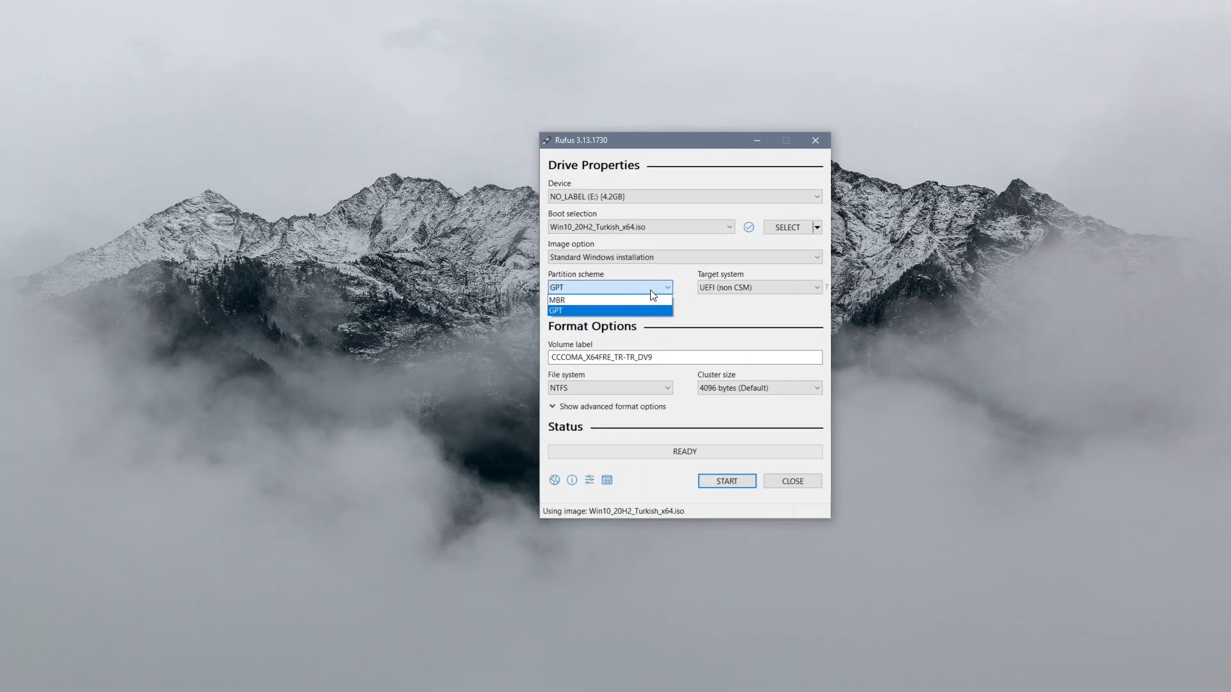
pyautogui.click(628, 312)
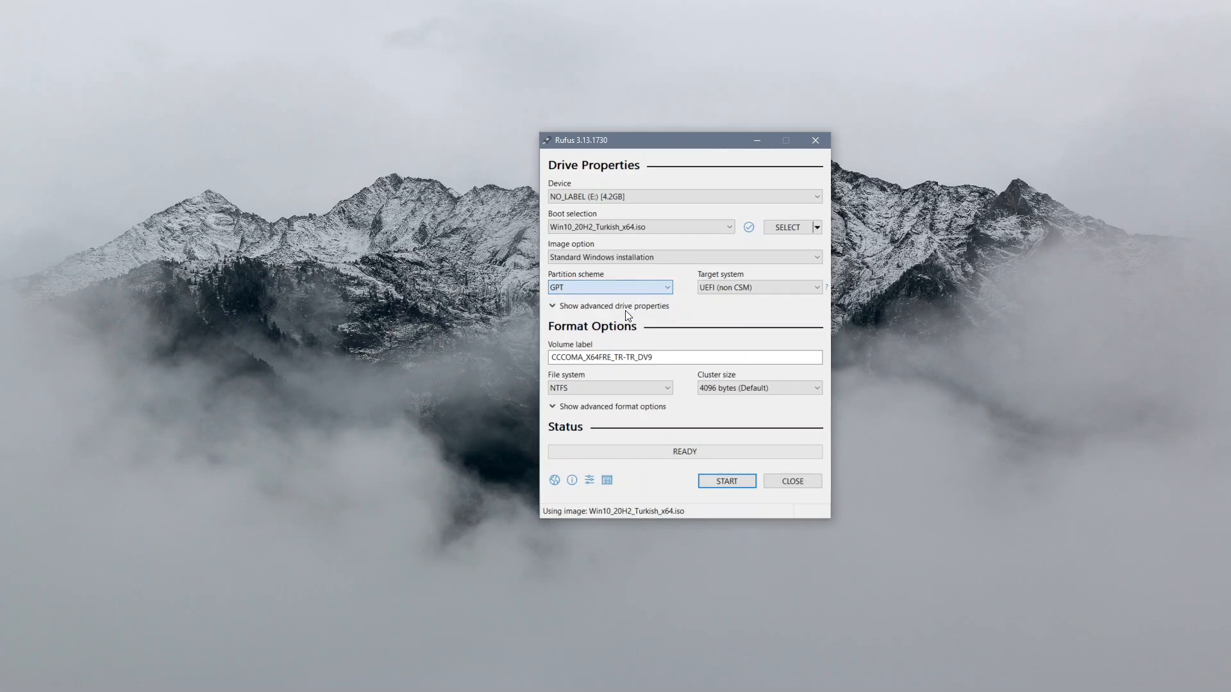
pyautogui.click(583, 286)
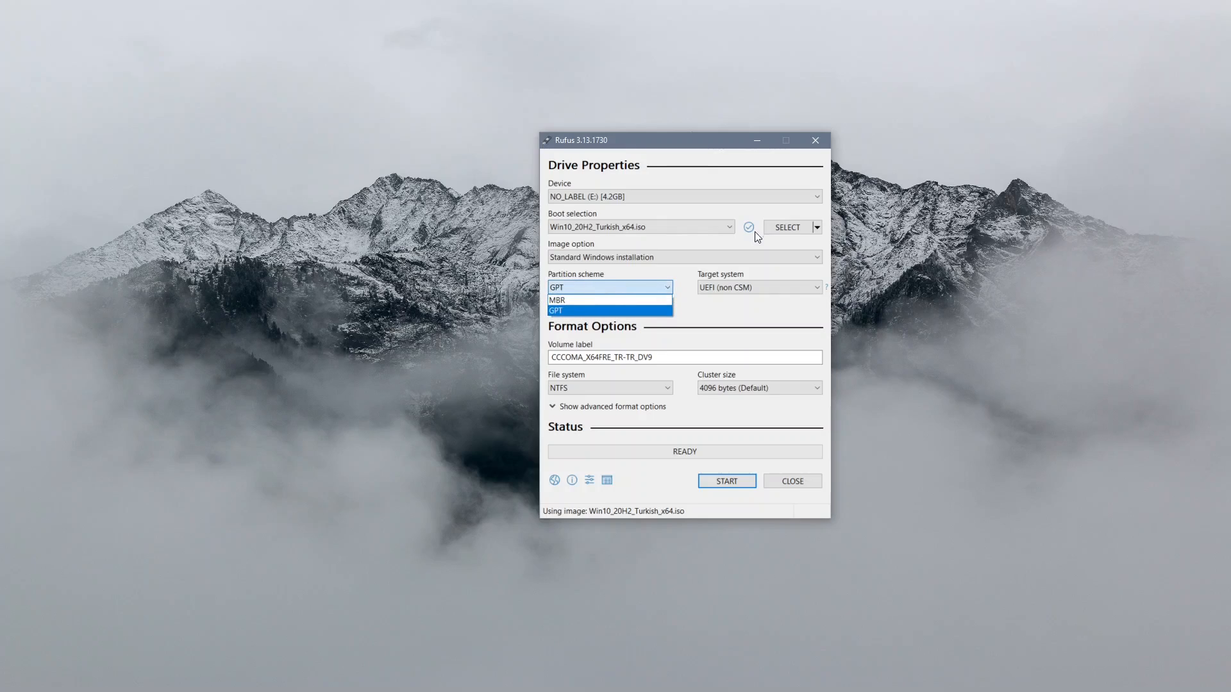
pyautogui.click(585, 302)
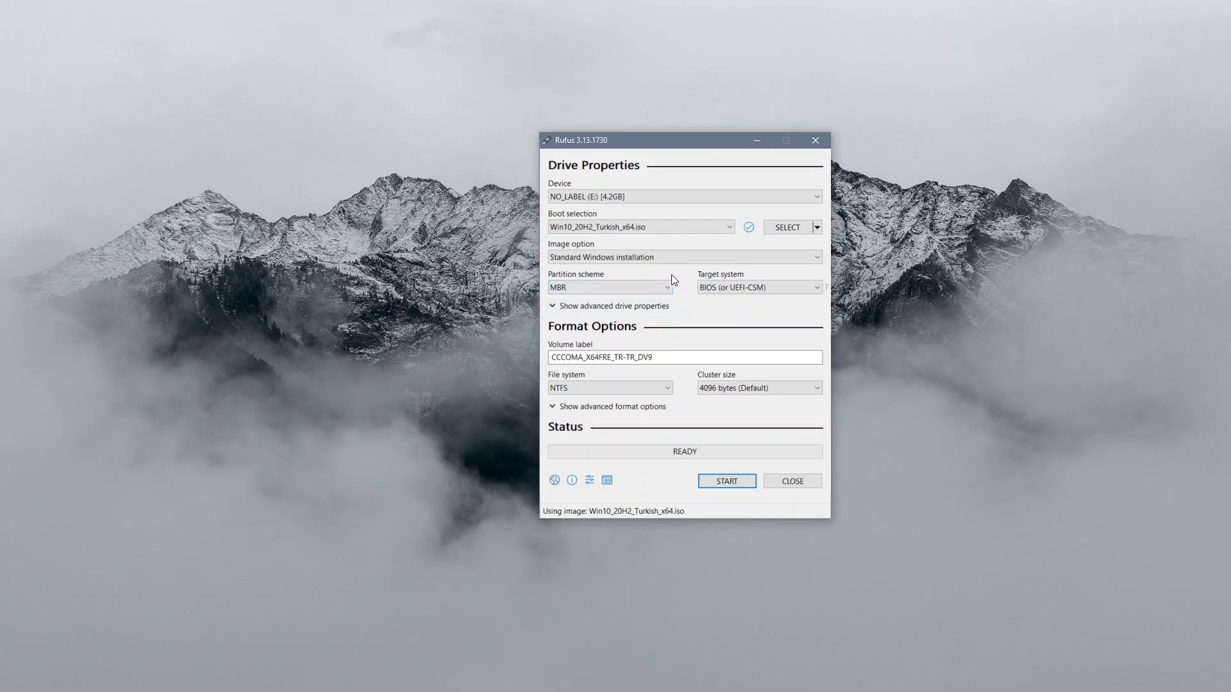
# Set the partition scheme to GPT and keep "Standard Windows installation" as the image option.
pyautogui.click(648, 288)
pyautogui.click(614, 313)
pyautogui.click(688, 257)
pyautogui.click(687, 256)
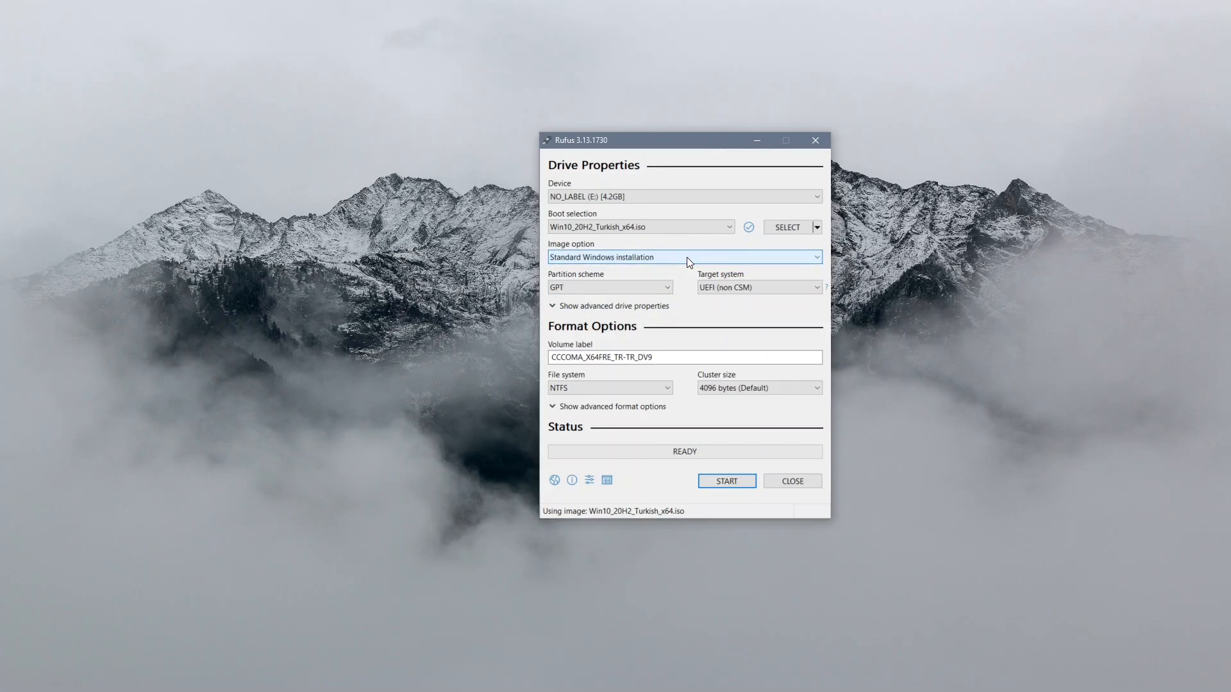
pyautogui.click(687, 257)
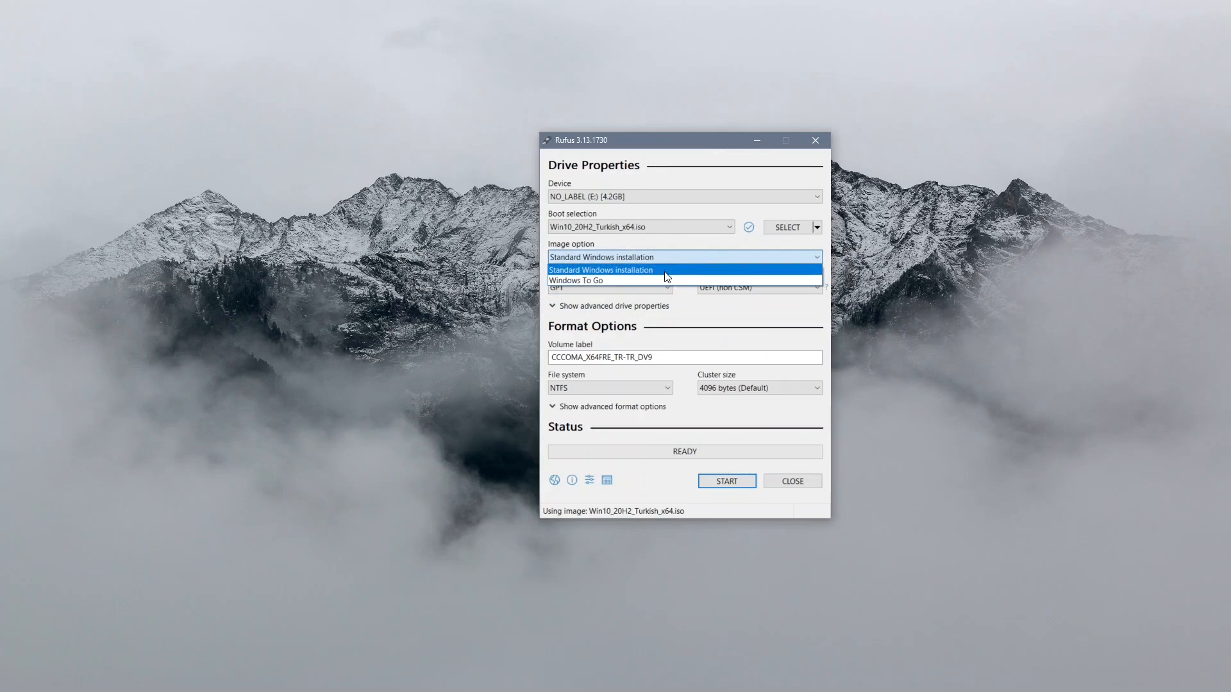
pyautogui.click(568, 275)
# Check the file system and cluster size choices in the format options.
pyautogui.click(600, 383)
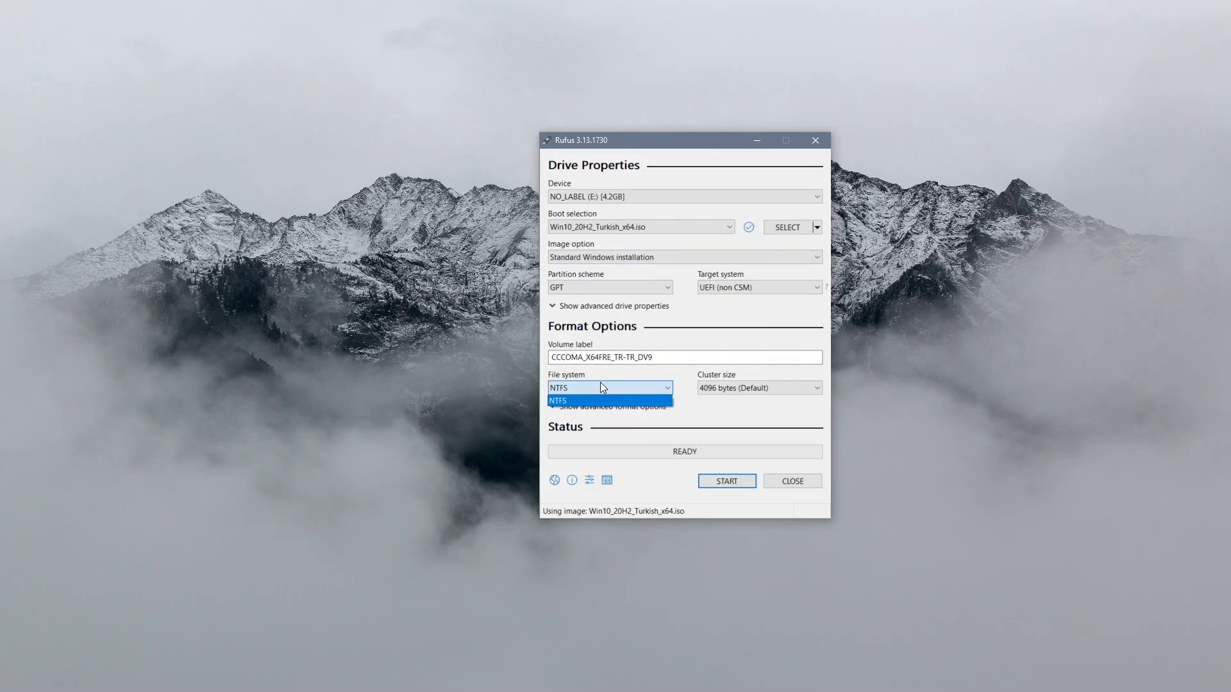
pyautogui.click(600, 384)
pyautogui.click(715, 387)
pyautogui.click(717, 386)
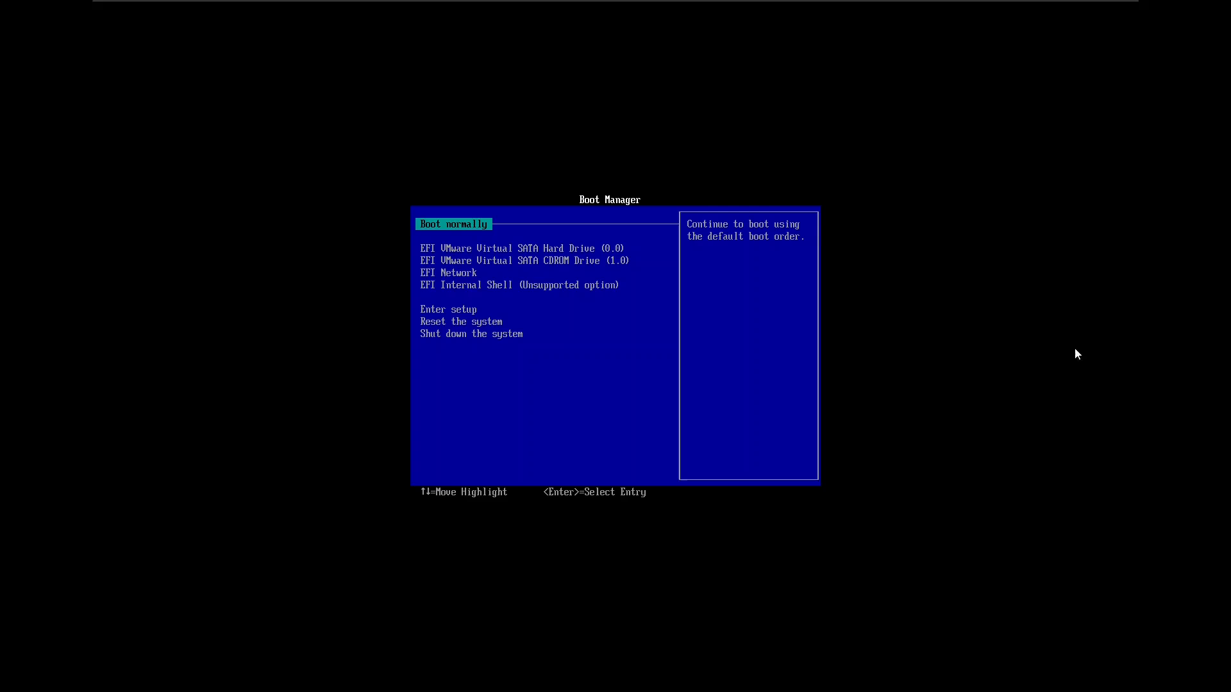
# Boot from EFI VMware Virtual SATA CDROM Drive (1.0) in the Boot Manager and start Windows Setup from the disc.
pyautogui.click(780, 363)
pyautogui.press('Down')
pyautogui.press('Down')
pyautogui.press('Up')
pyautogui.press('Up')
pyautogui.press('Down')
pyautogui.press('Down')
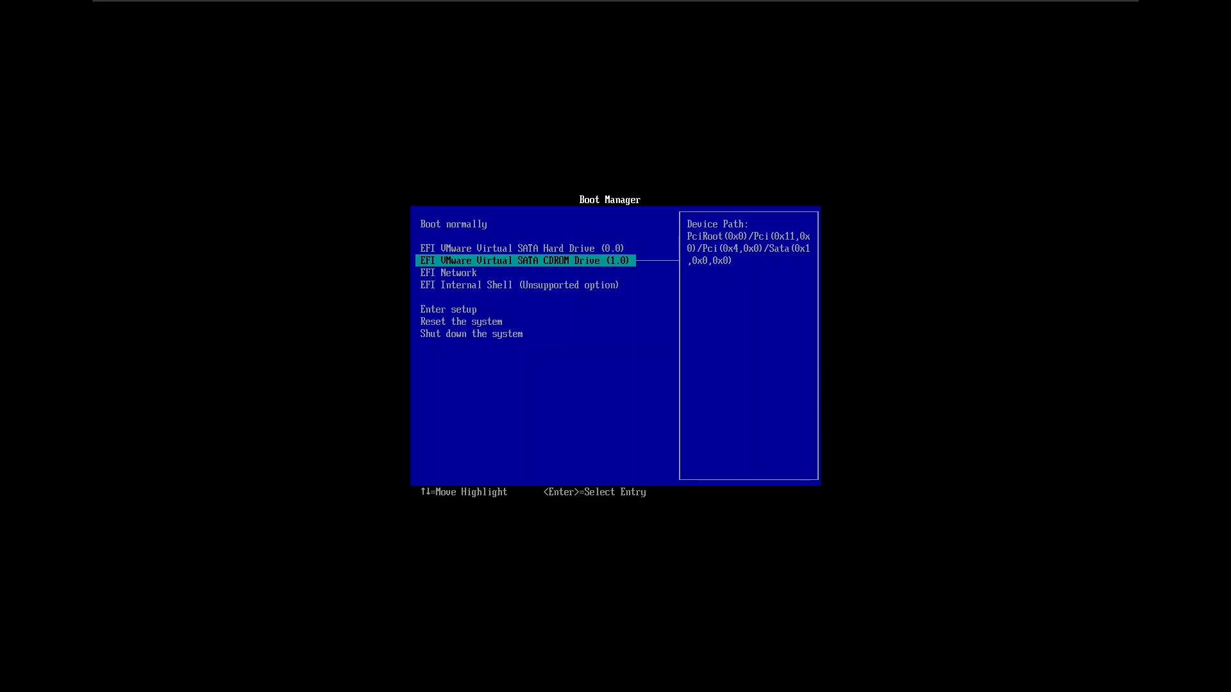
pyautogui.press('Down')
pyautogui.press('Down')
pyautogui.press('Up')
pyautogui.press('Up')
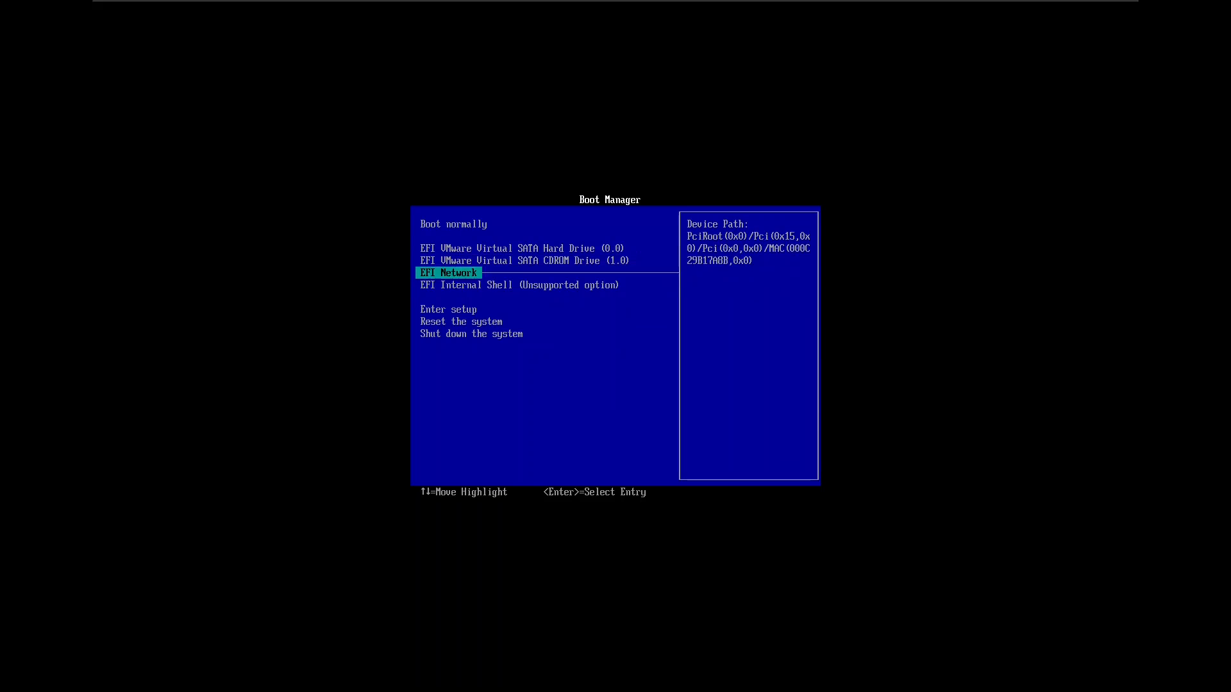
pyautogui.press('Down')
pyautogui.press('Up')
pyautogui.press('Down')
pyautogui.press('Down')
pyautogui.press('Up')
pyautogui.press('Up')
pyautogui.press('Down')
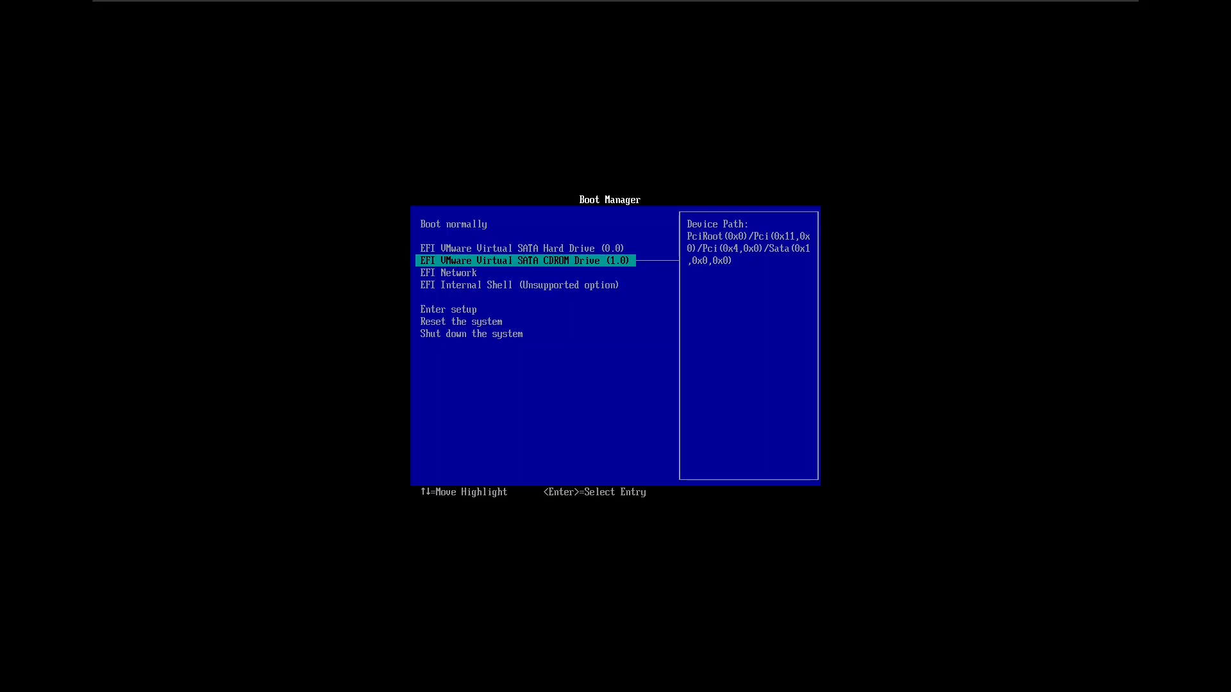
pyautogui.press('Return')
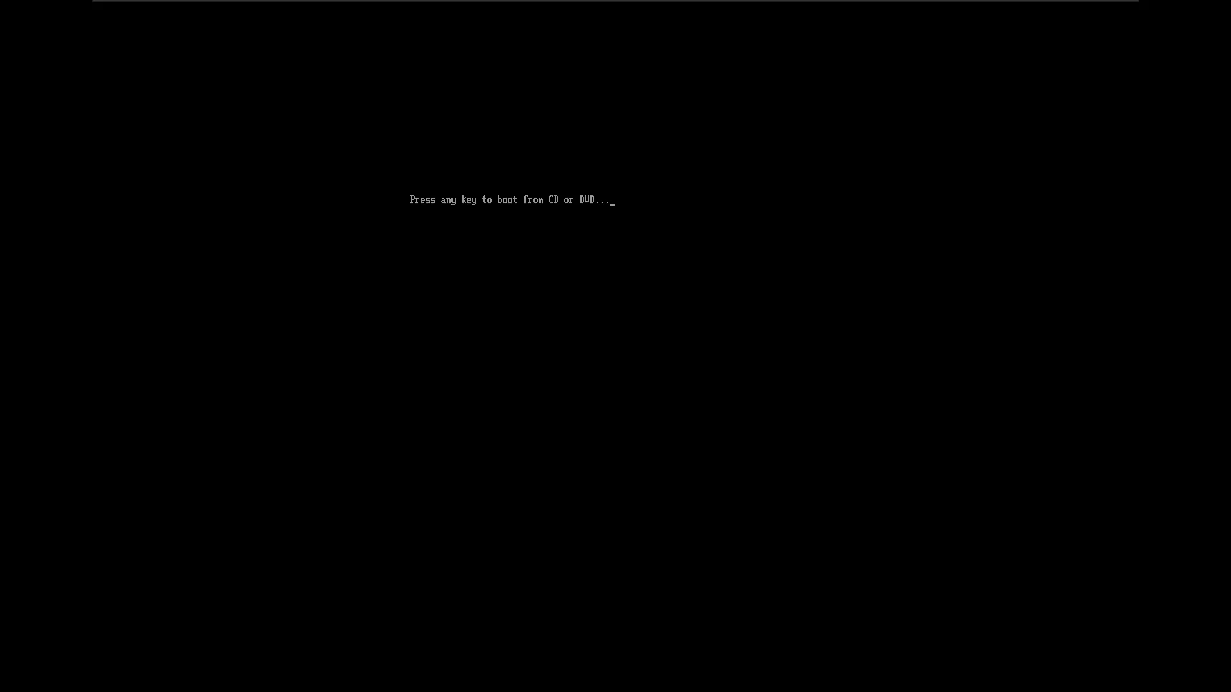
pyautogui.press('Return')
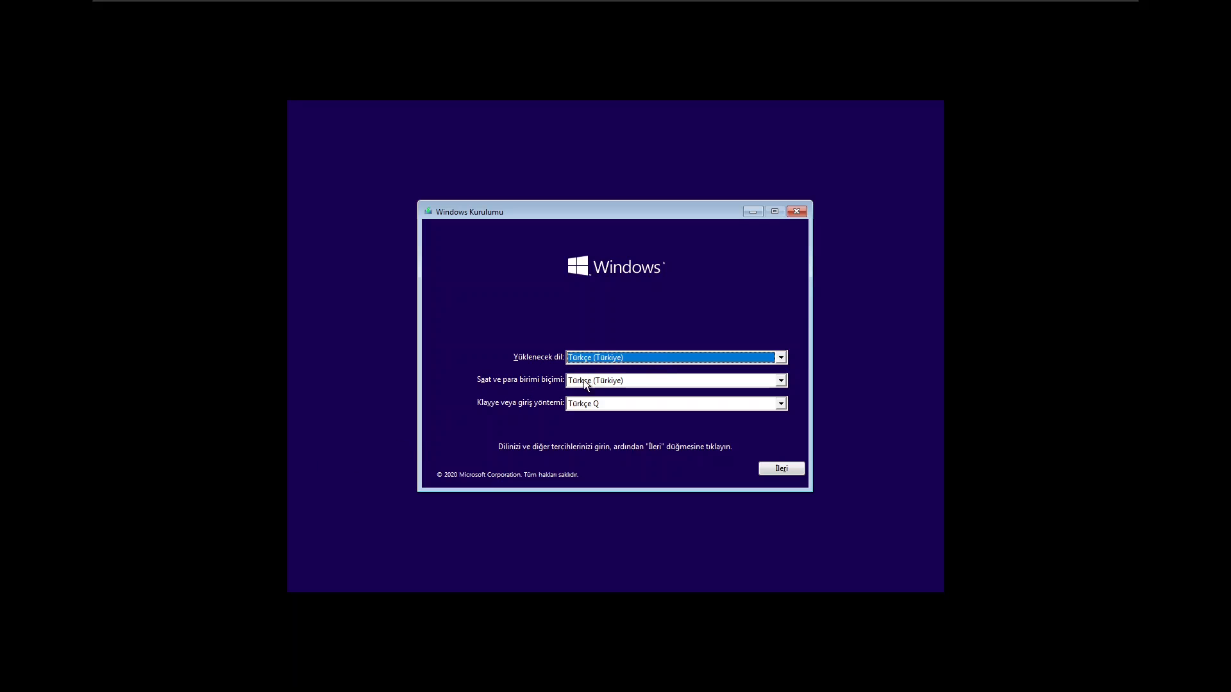
# Keep Türkçe (Türkiye) as the installation language and time and currency format, and start the installation.
pyautogui.click(642, 356)
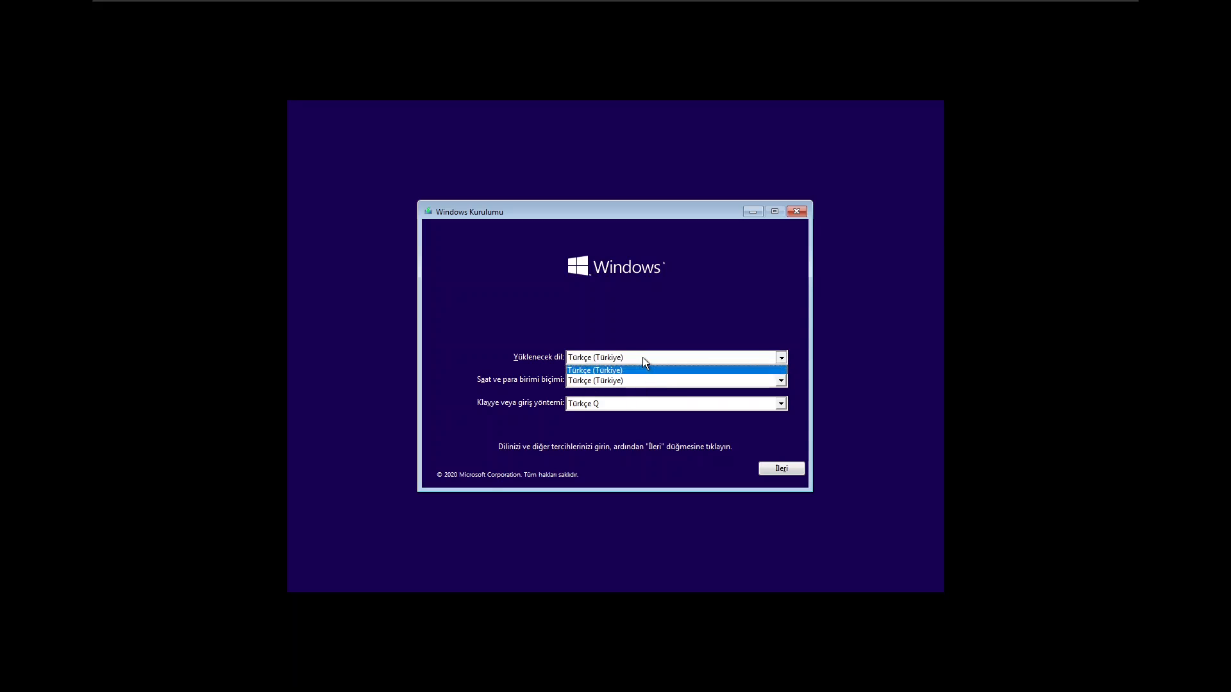
pyautogui.click(653, 372)
pyautogui.click(656, 382)
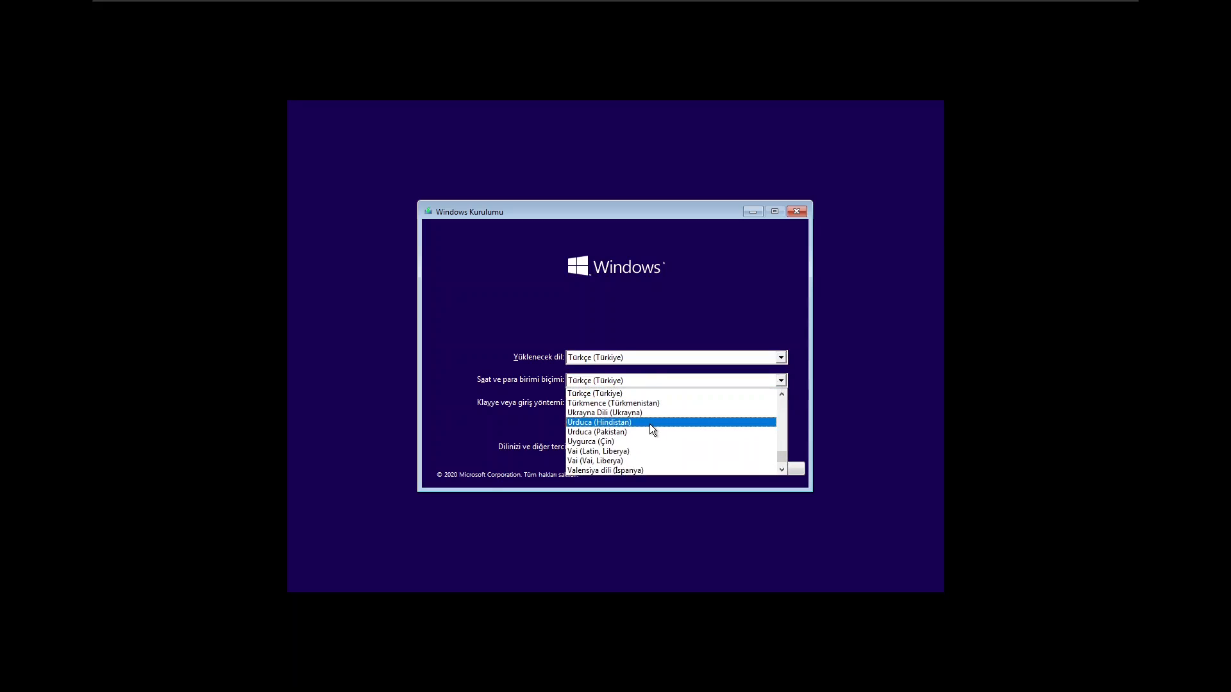
pyautogui.click(650, 392)
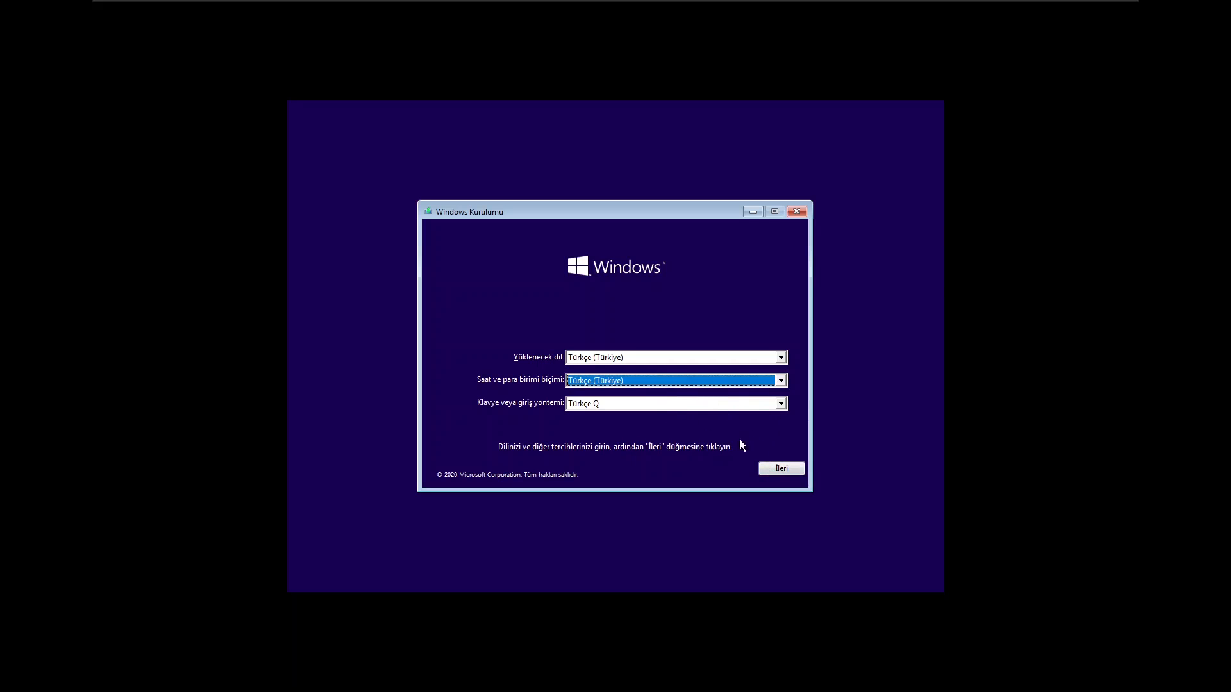
pyautogui.click(776, 464)
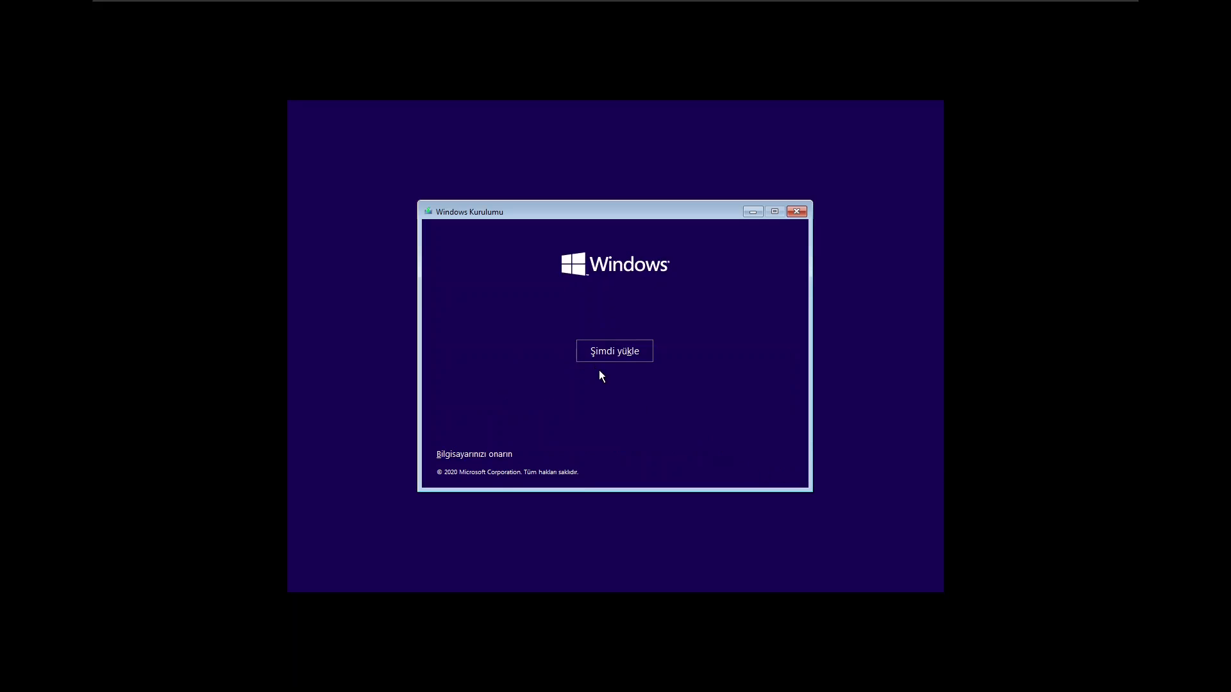
pyautogui.click(605, 352)
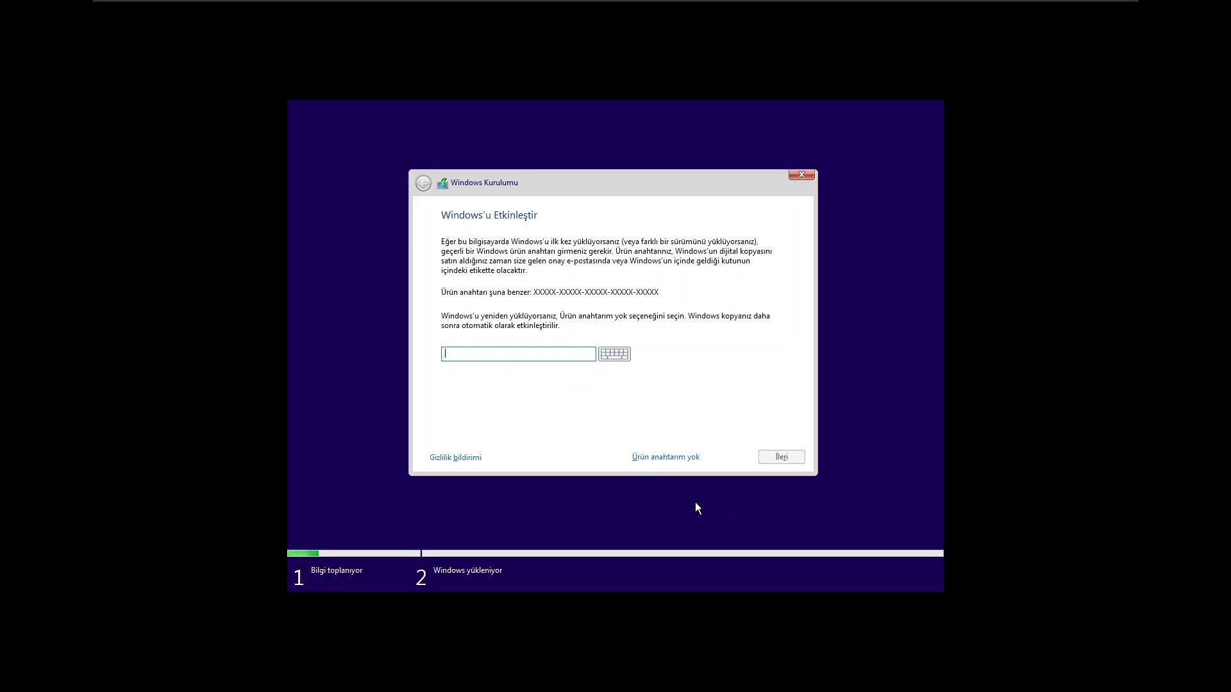
# Skip the product key and choose Windows 10 Home as the edition to install.
pyautogui.click(633, 456)
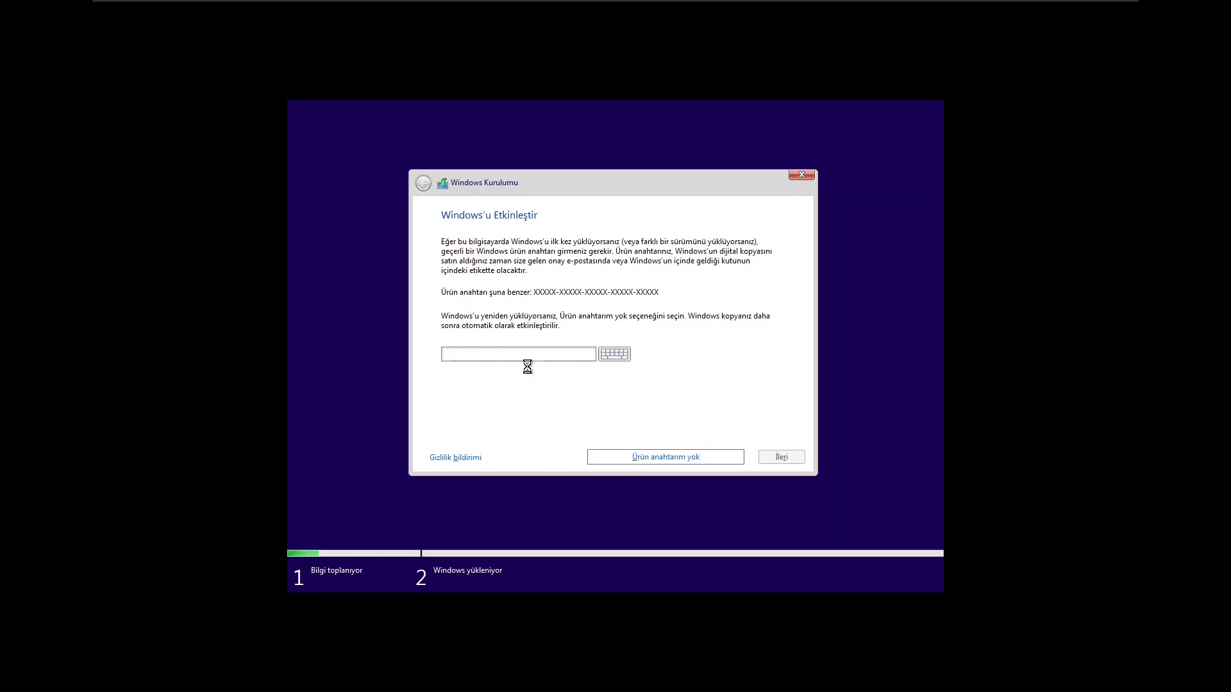
pyautogui.click(397, 266)
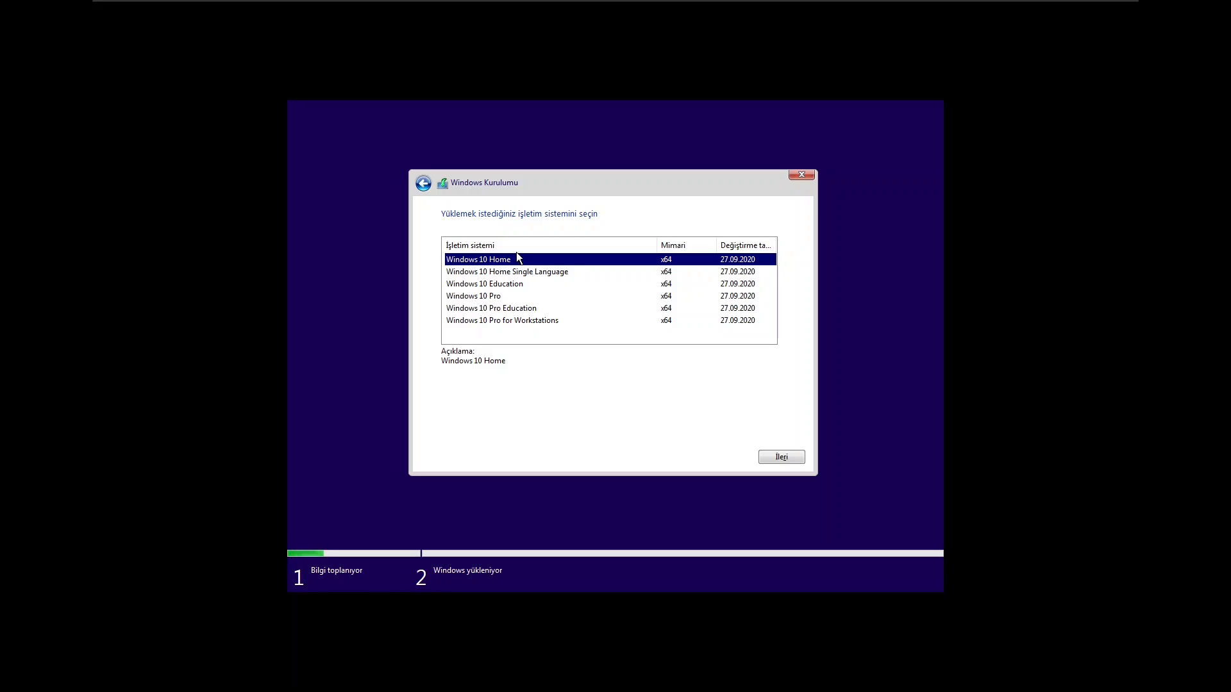
pyautogui.click(769, 460)
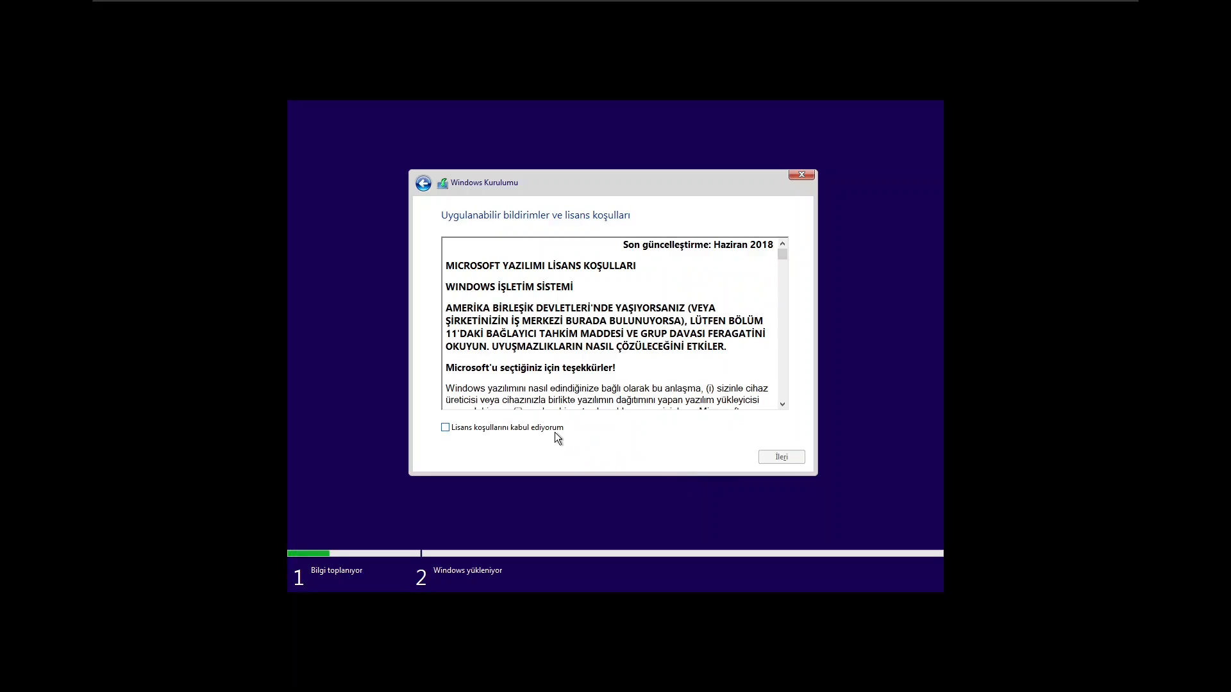
# Accept the Microsoft license terms and choose the custom, Windows-only (advanced) installation type.
pyautogui.click(555, 429)
pyautogui.scroll(-10, 784, 262)
pyautogui.scroll(-10, 785, 336)
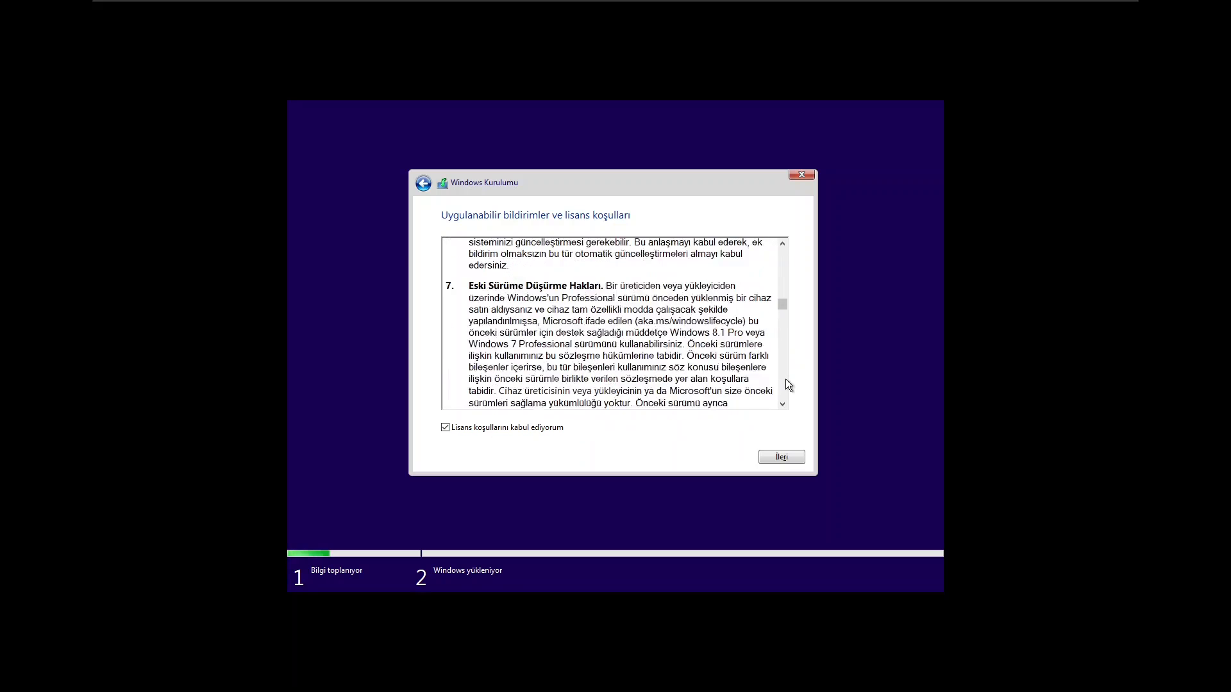
pyautogui.scroll(-10, 784, 394)
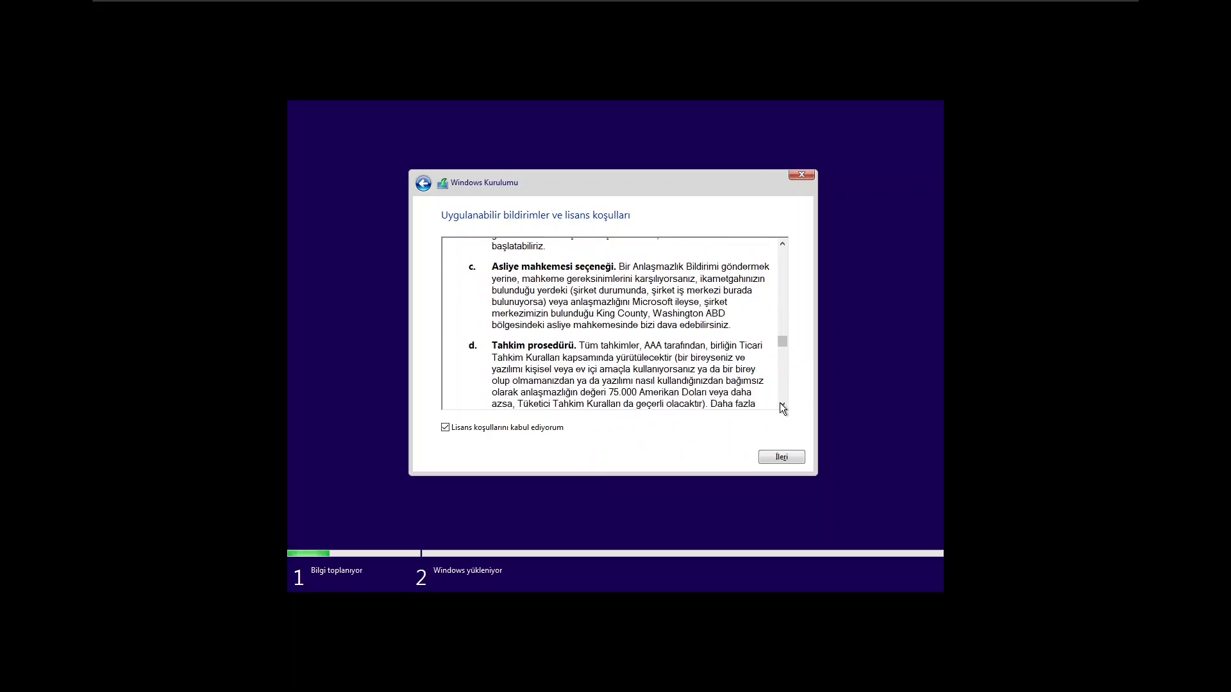
pyautogui.click(779, 403)
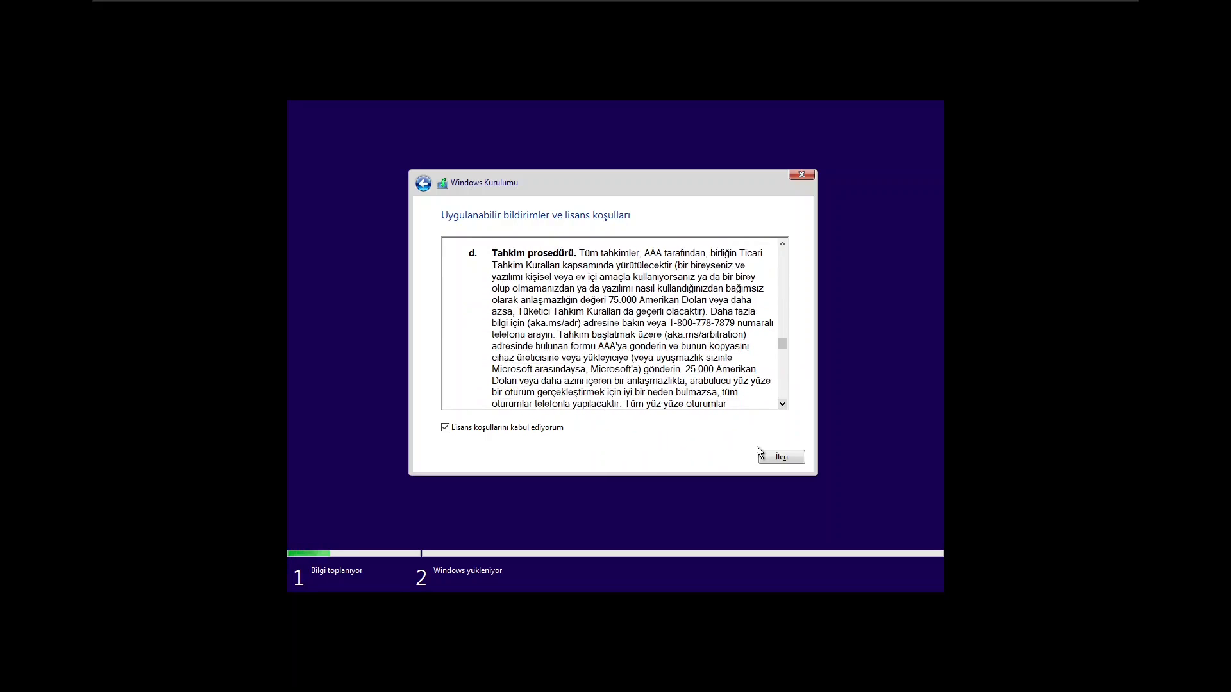
pyautogui.click(777, 458)
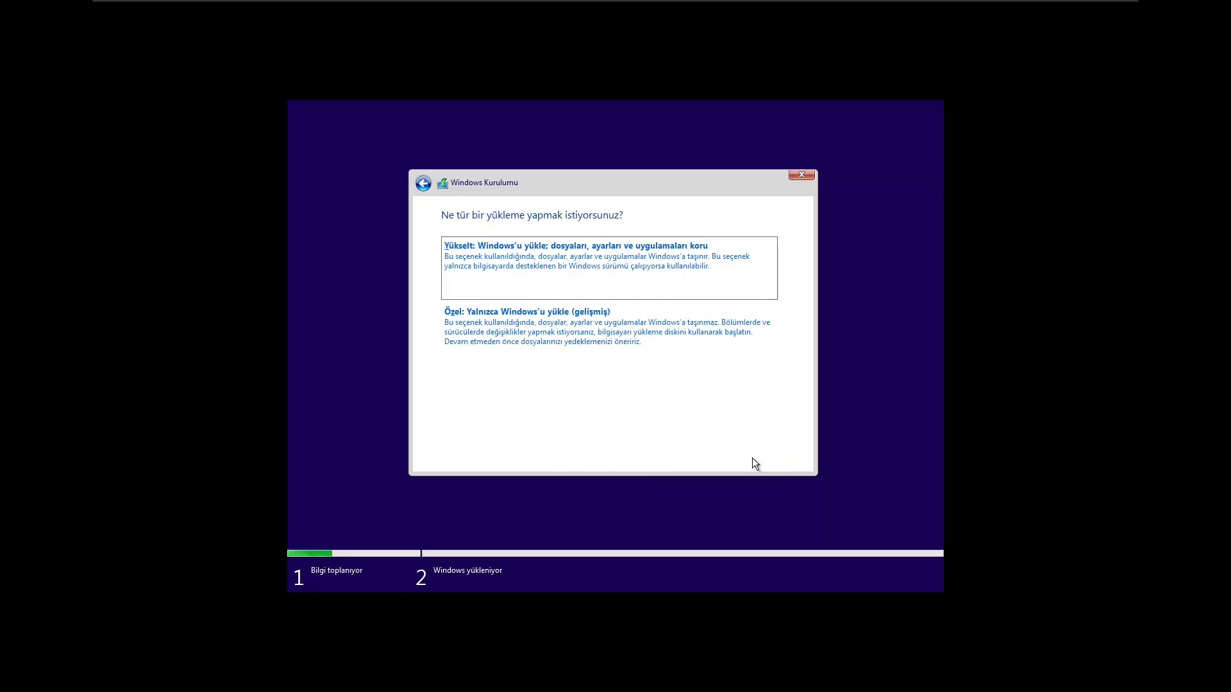
pyautogui.click(634, 348)
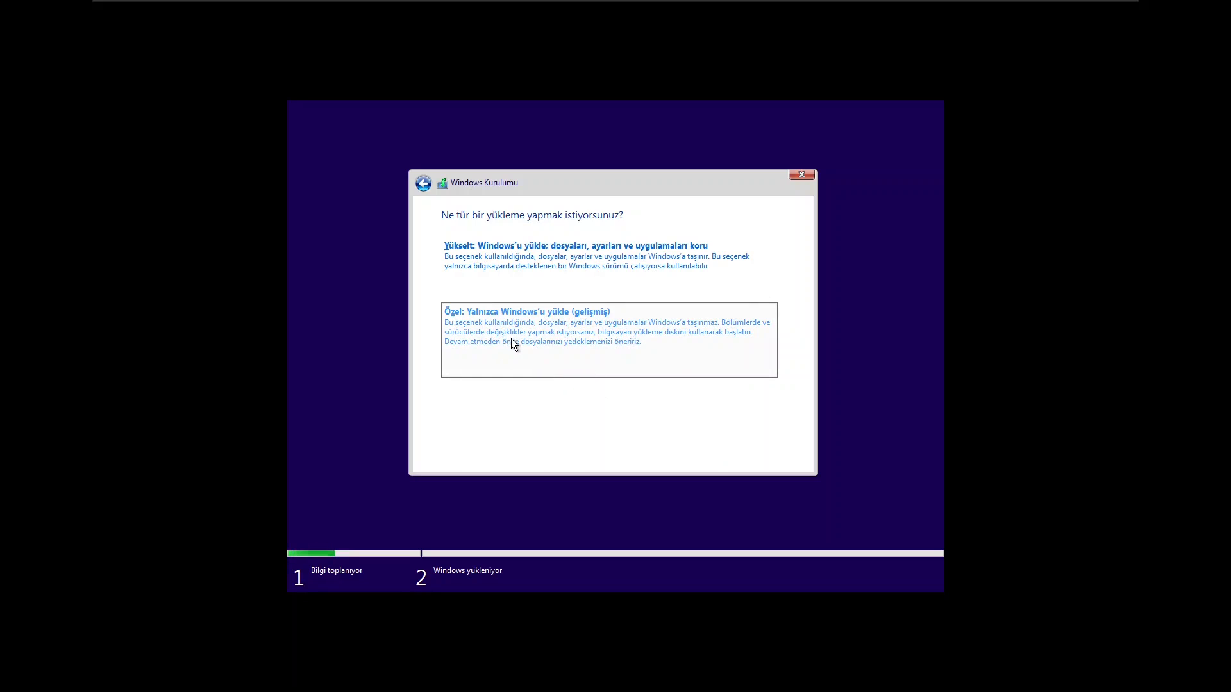
pyautogui.click(605, 327)
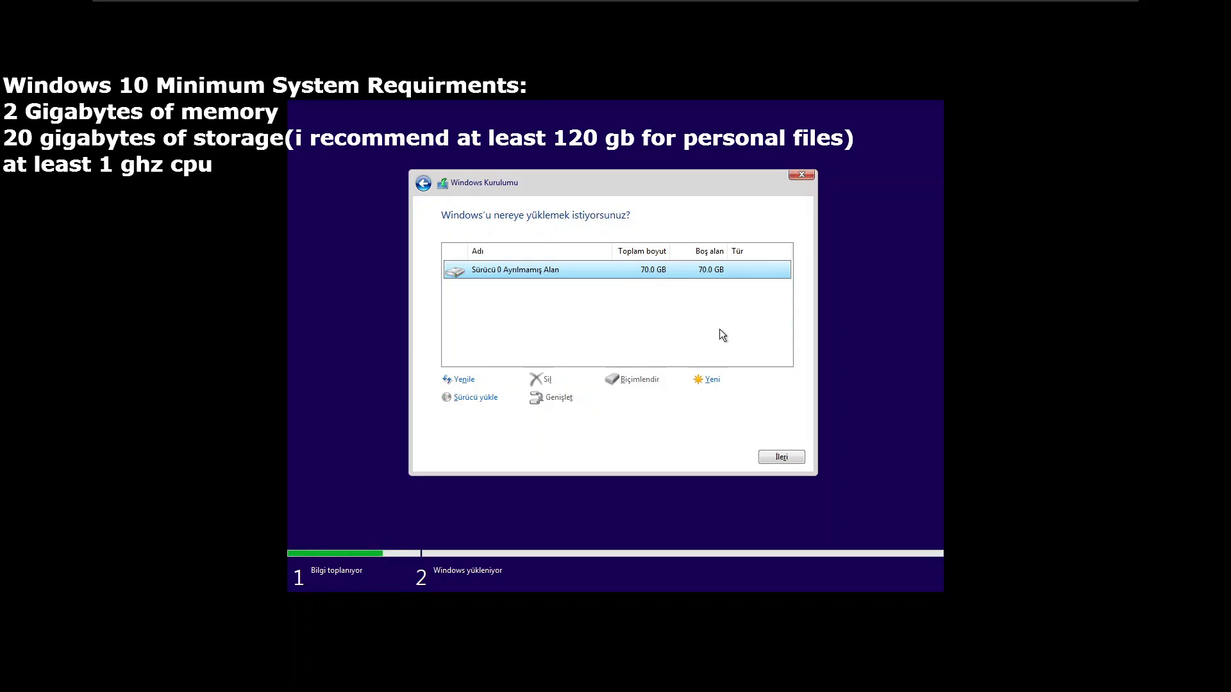
# Create a 71680 MB partition in Drive 0's unallocated space and install Windows on the primary partition.
pyautogui.click(713, 382)
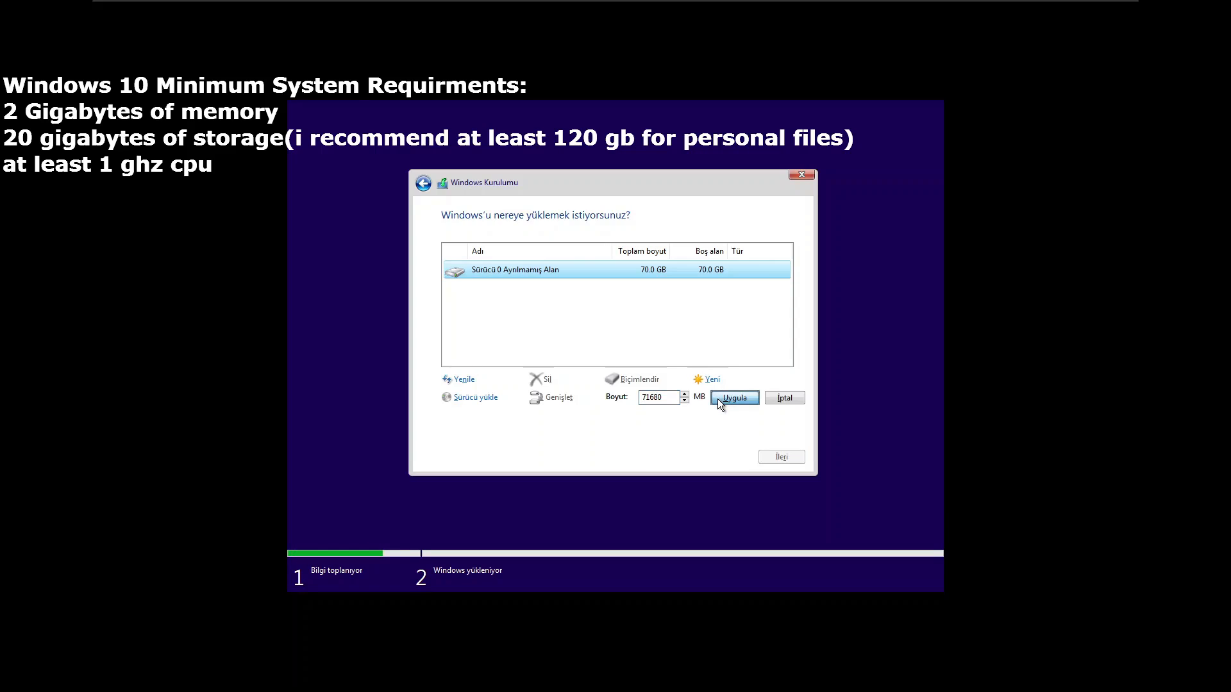
pyautogui.click(717, 399)
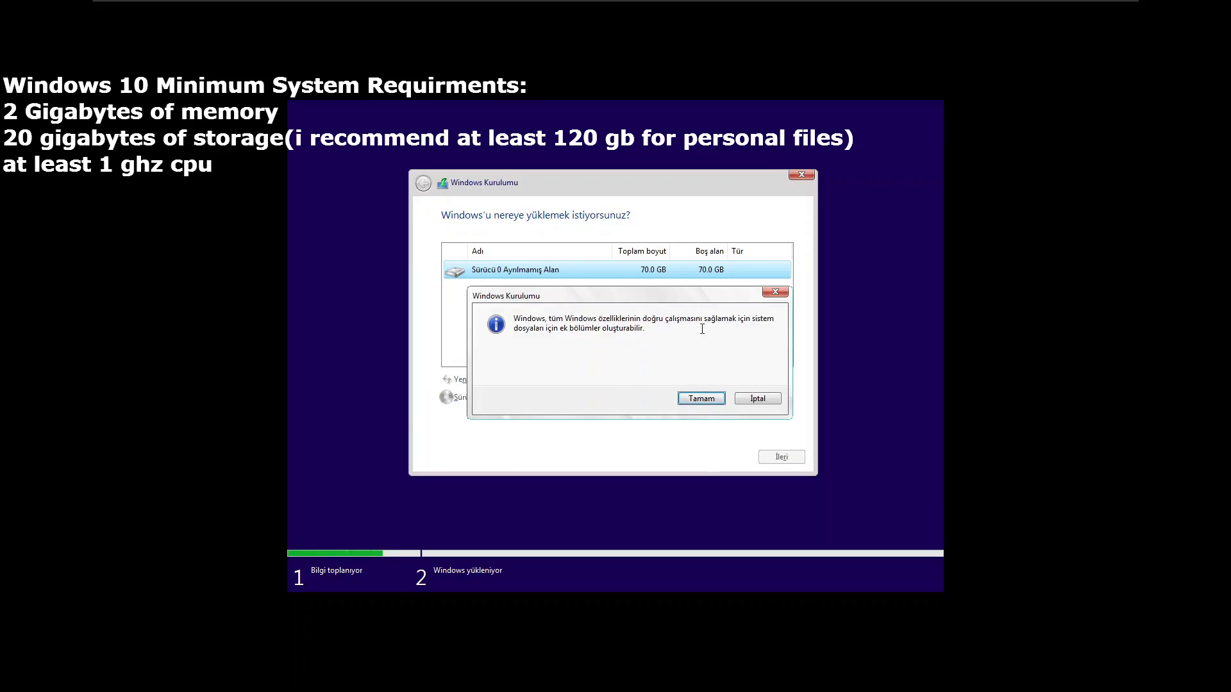
pyautogui.click(701, 398)
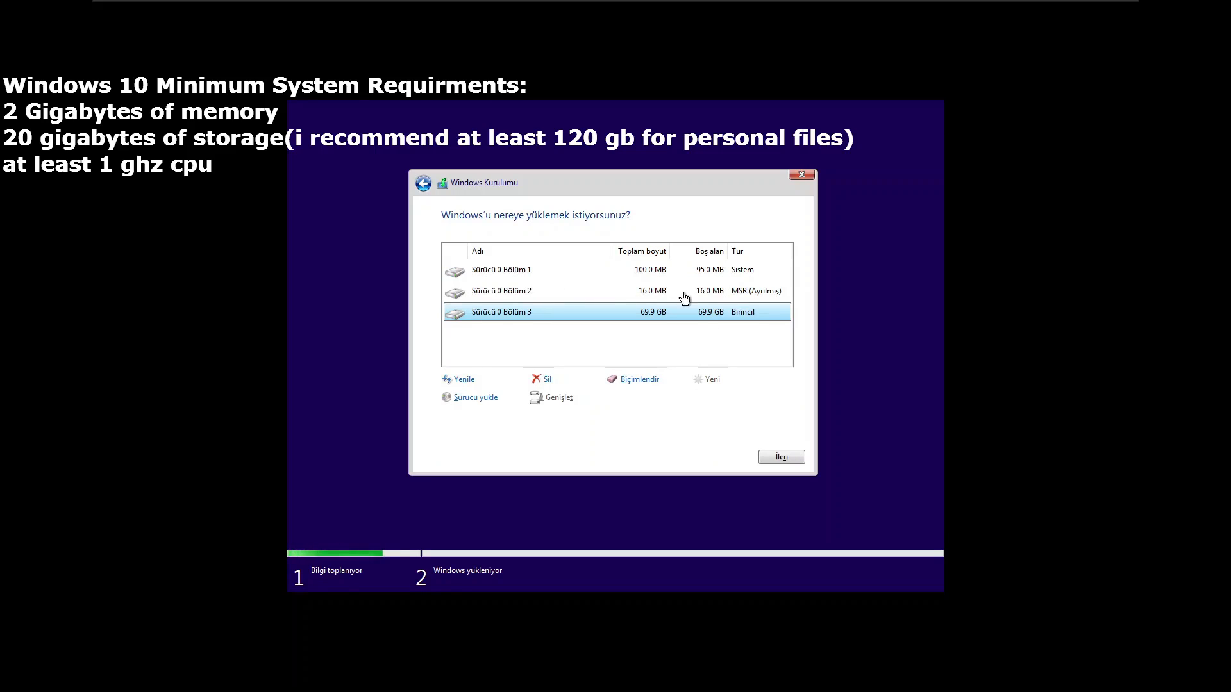
pyautogui.click(767, 453)
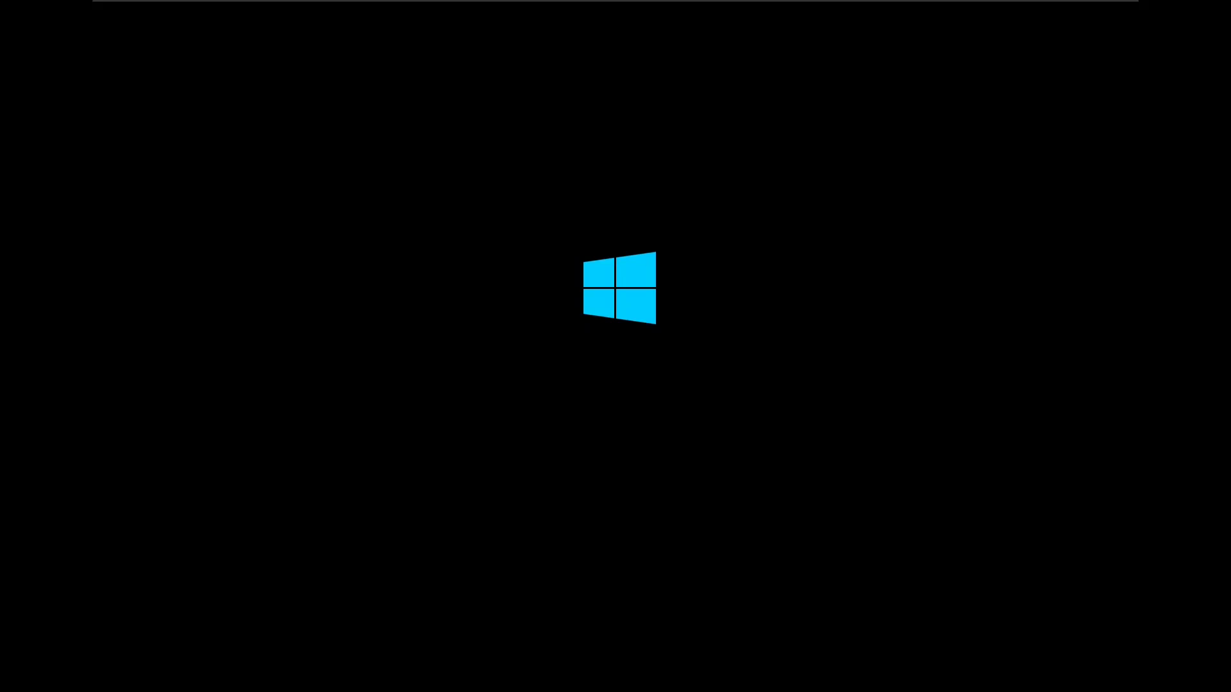
# Accept Türkçe Q as the keyboard layout and skip adding a second layout.
pyautogui.click(455, 378)
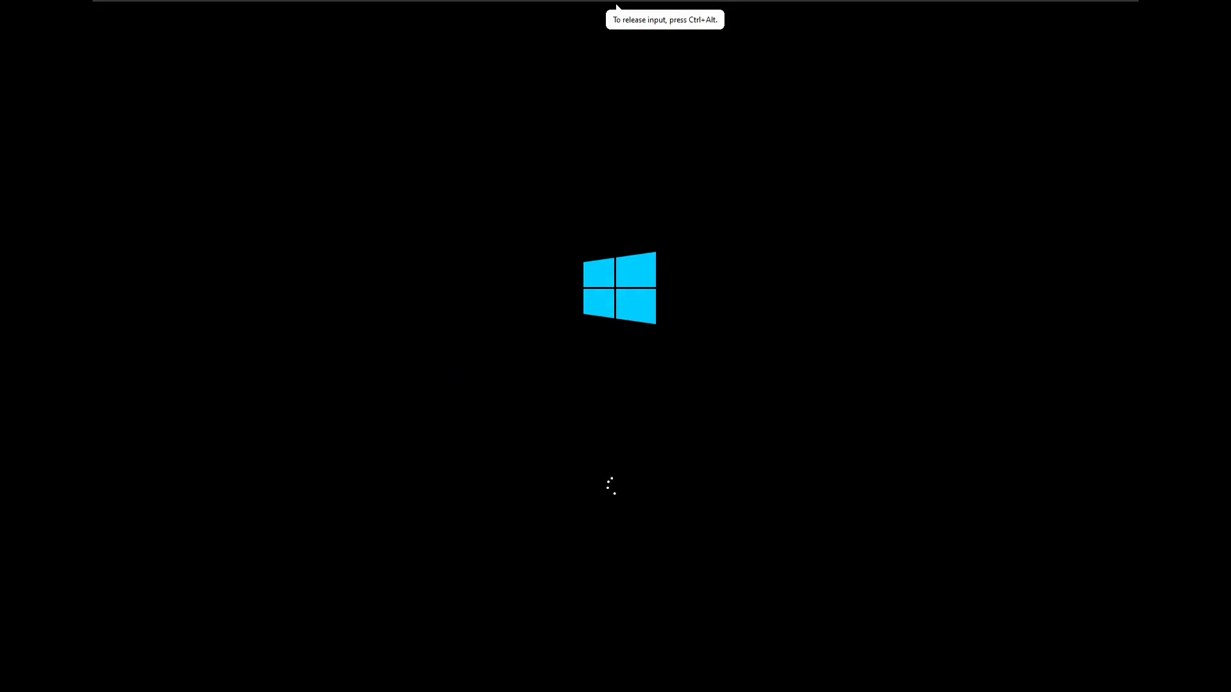
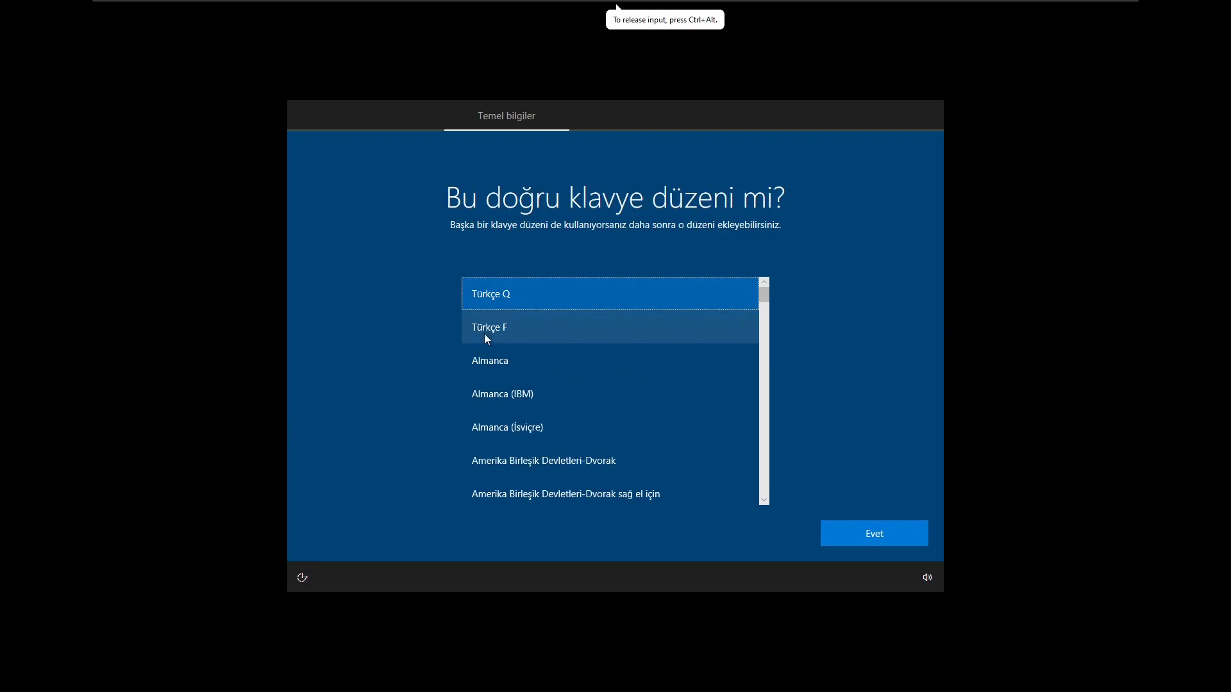
pyautogui.click(860, 533)
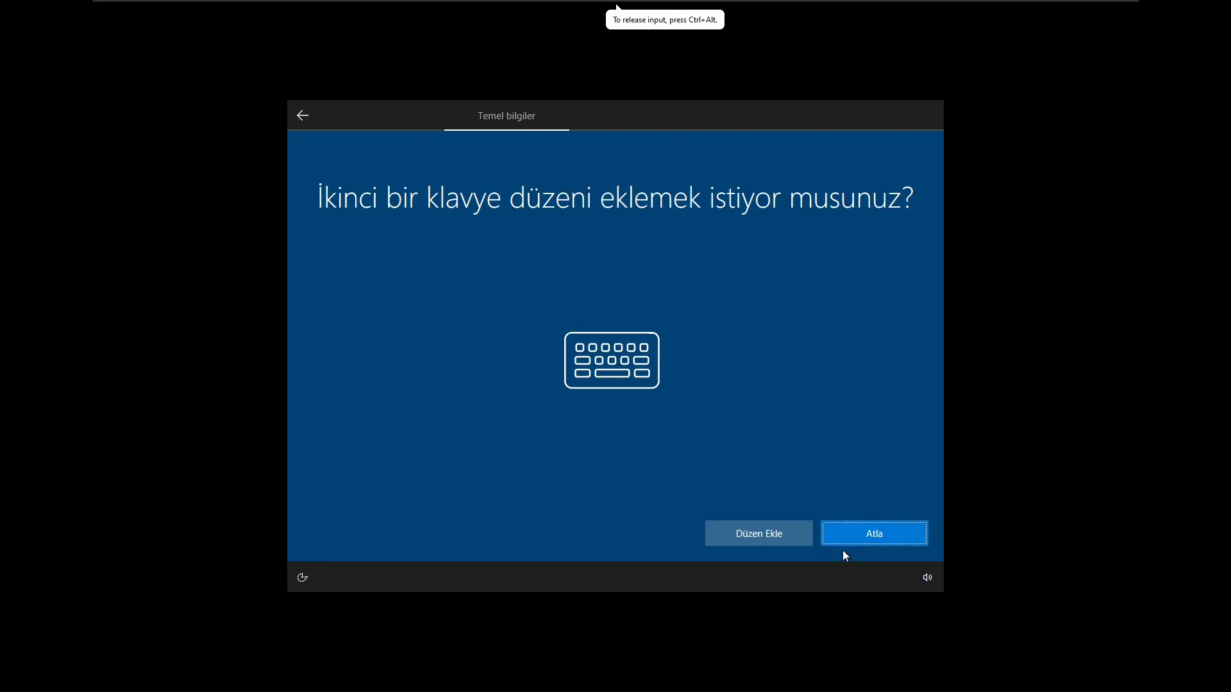
pyautogui.click(840, 540)
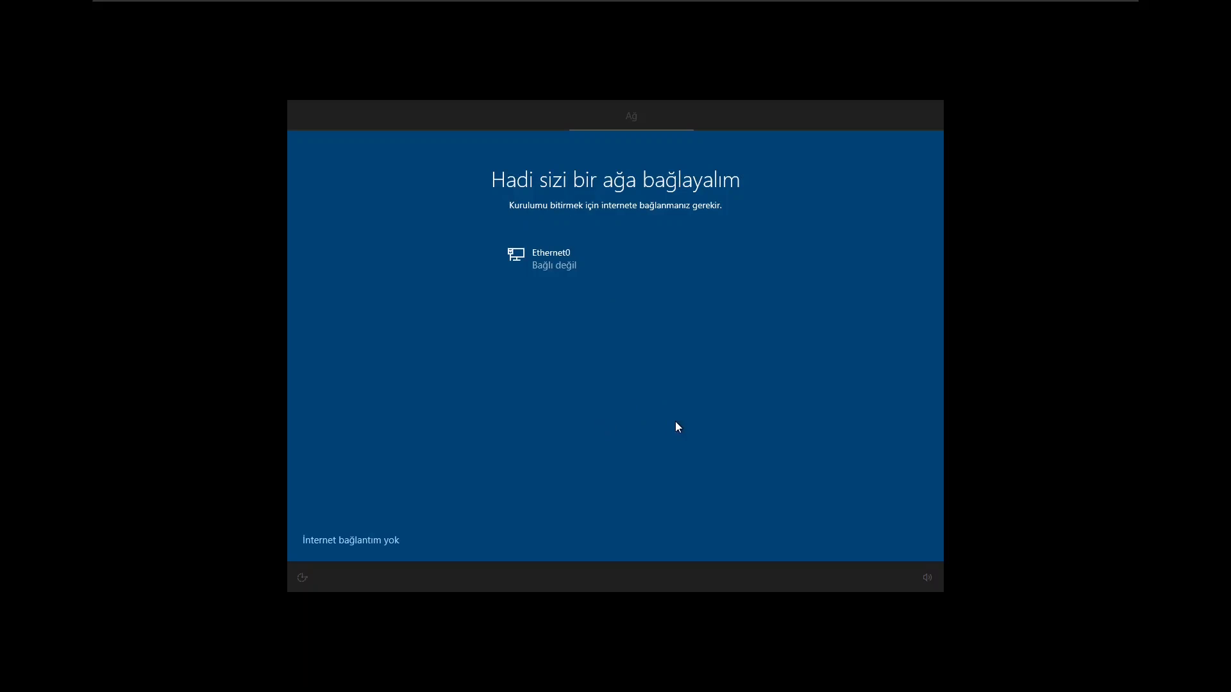
# Decline the internet connection and continue with the limited setup.
pyautogui.moveTo(239, 2)
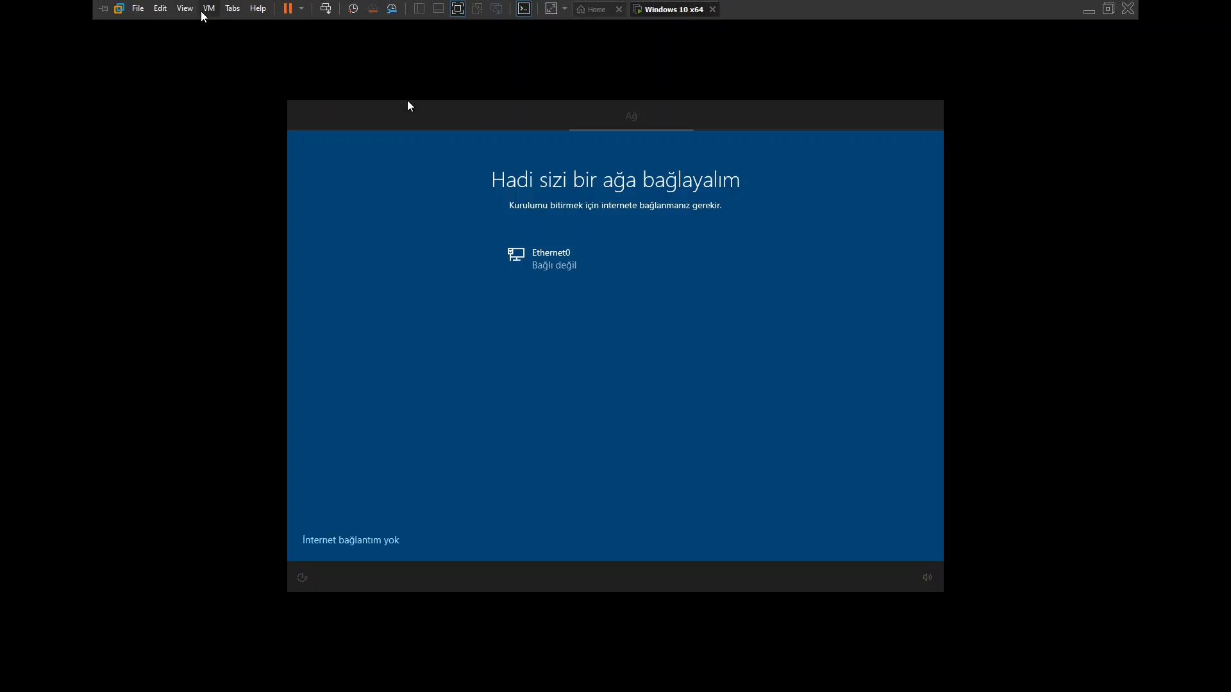
pyautogui.click(381, 541)
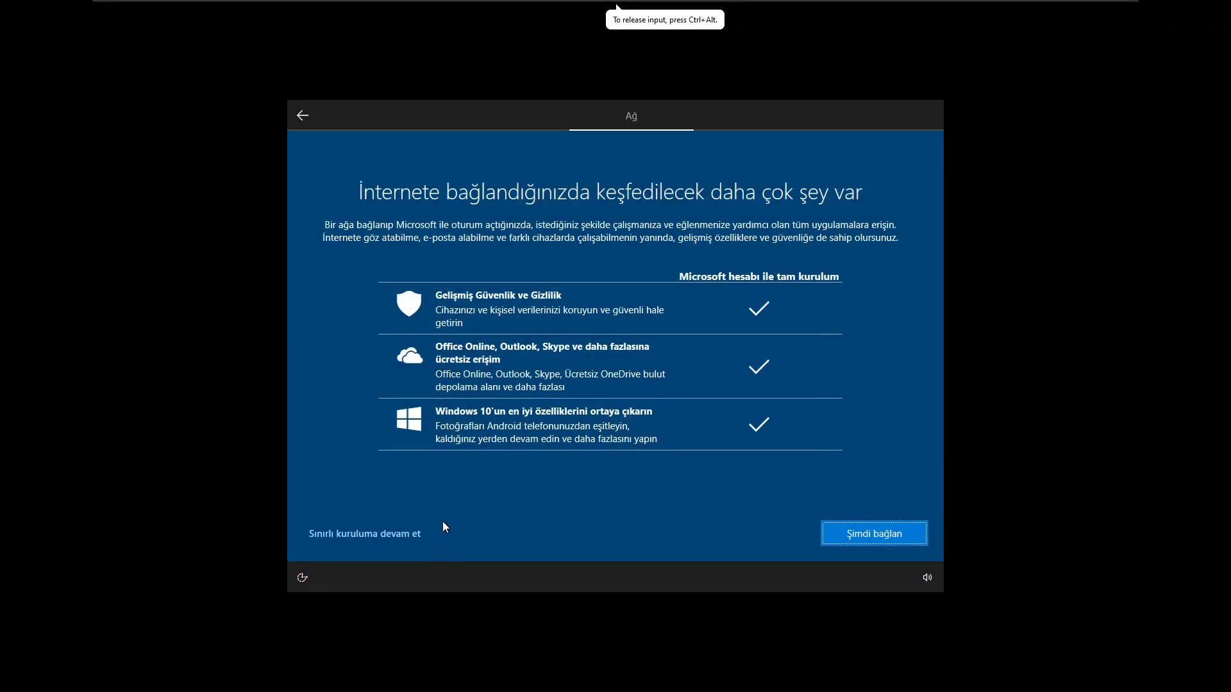
pyautogui.click(391, 531)
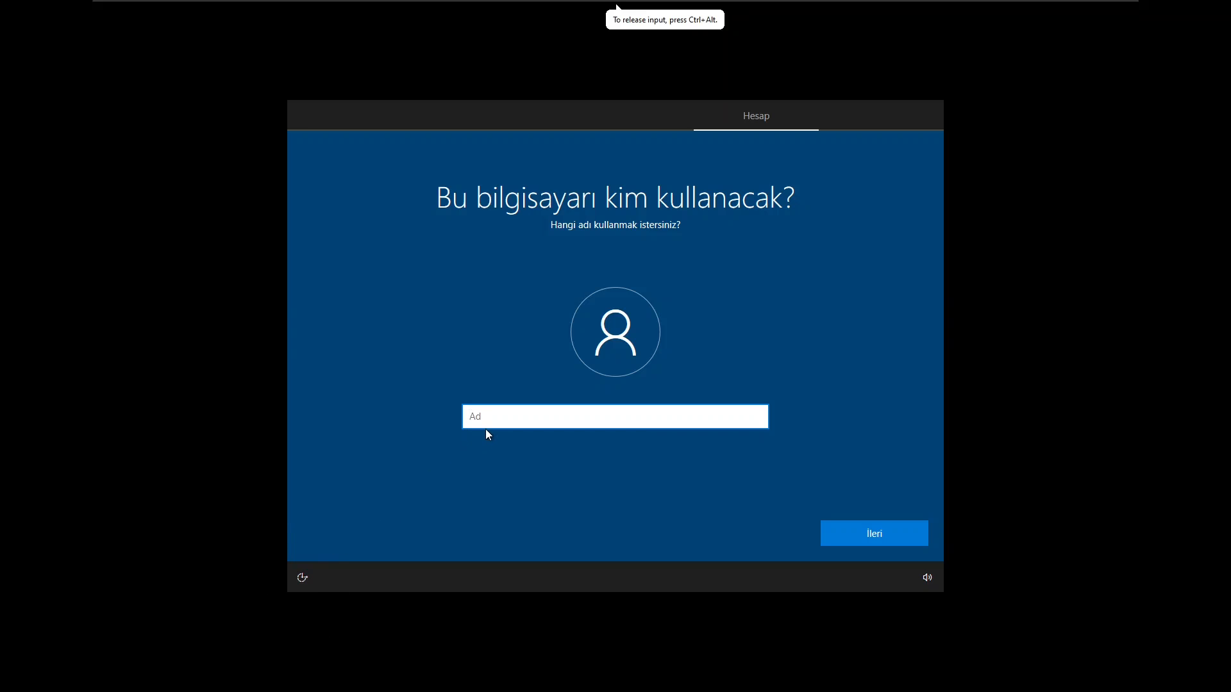
# Name the local user account Kiwi and continue with the password left blank.
pyautogui.click(626, 416)
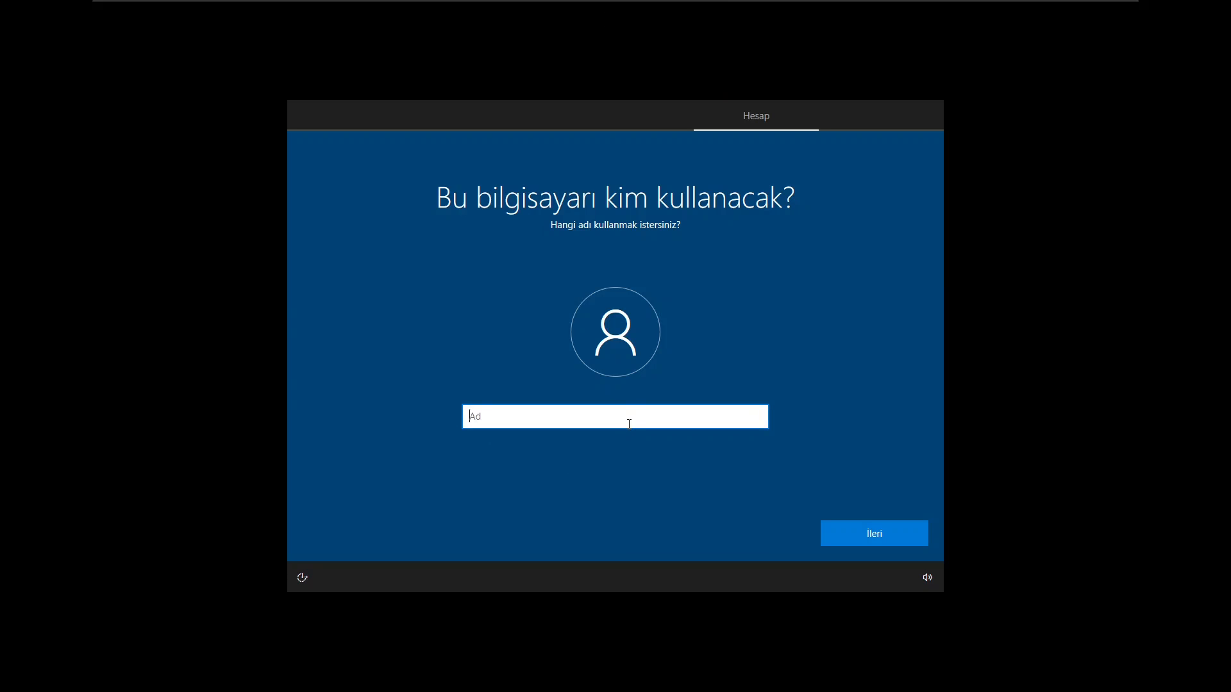
pyautogui.write('Kiwi')
pyautogui.click(871, 543)
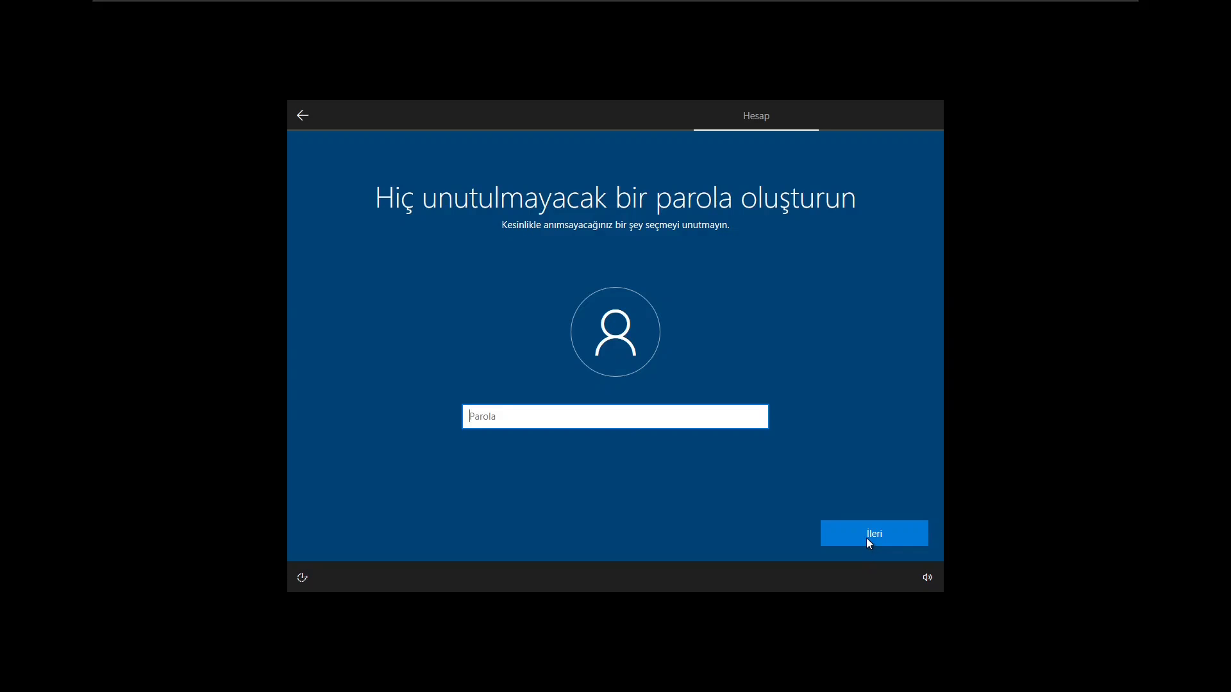
pyautogui.click(869, 543)
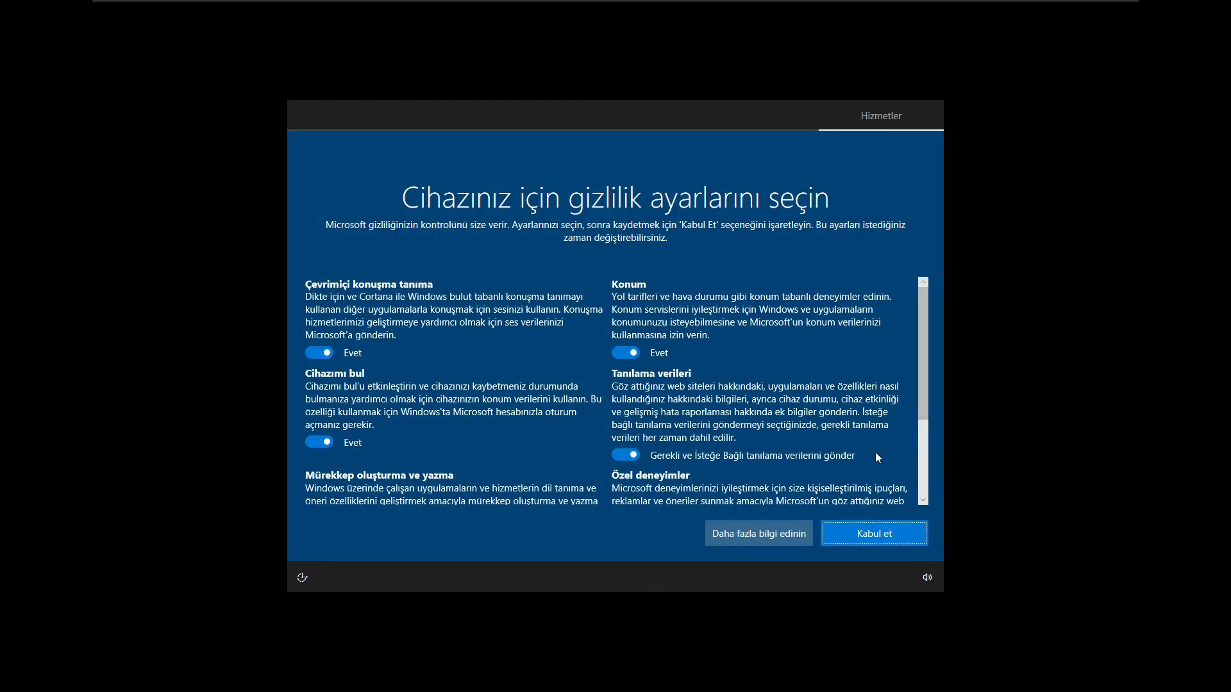
# Turn off location, online speech recognition and Find my device, and limit diagnostic data to required only in the privacy settings.
pyautogui.moveTo(925, 398); pyautogui.dragTo(904, 495)
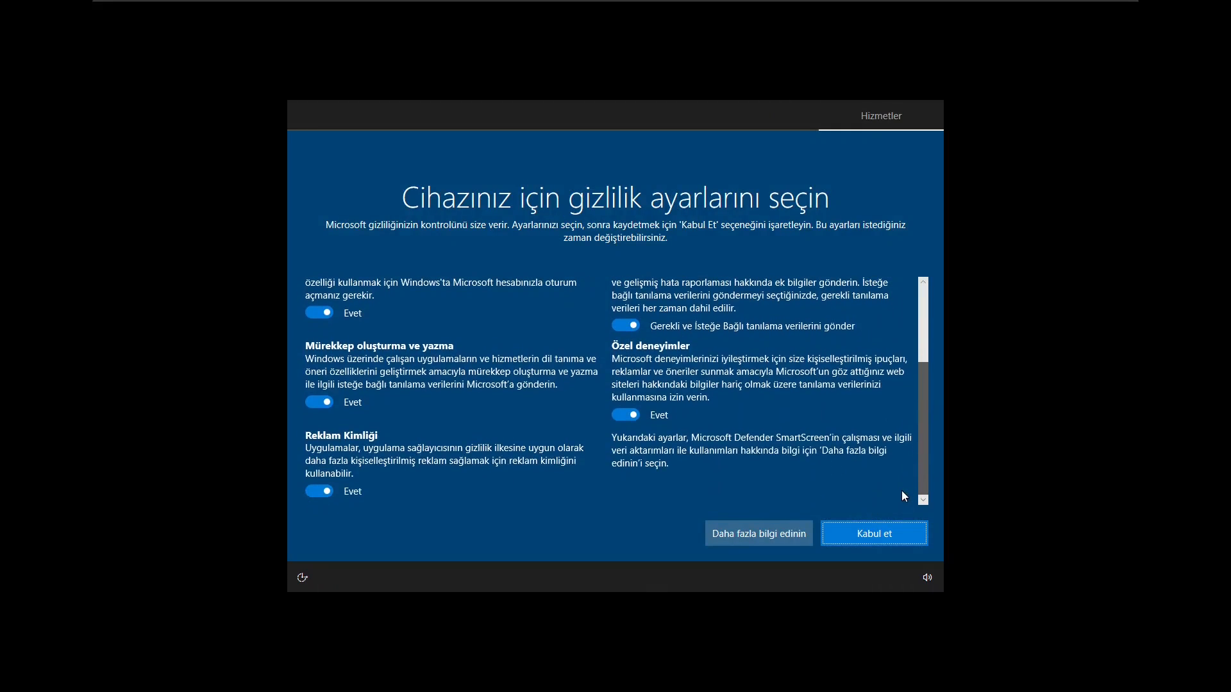
pyautogui.scroll(4, 862, 410)
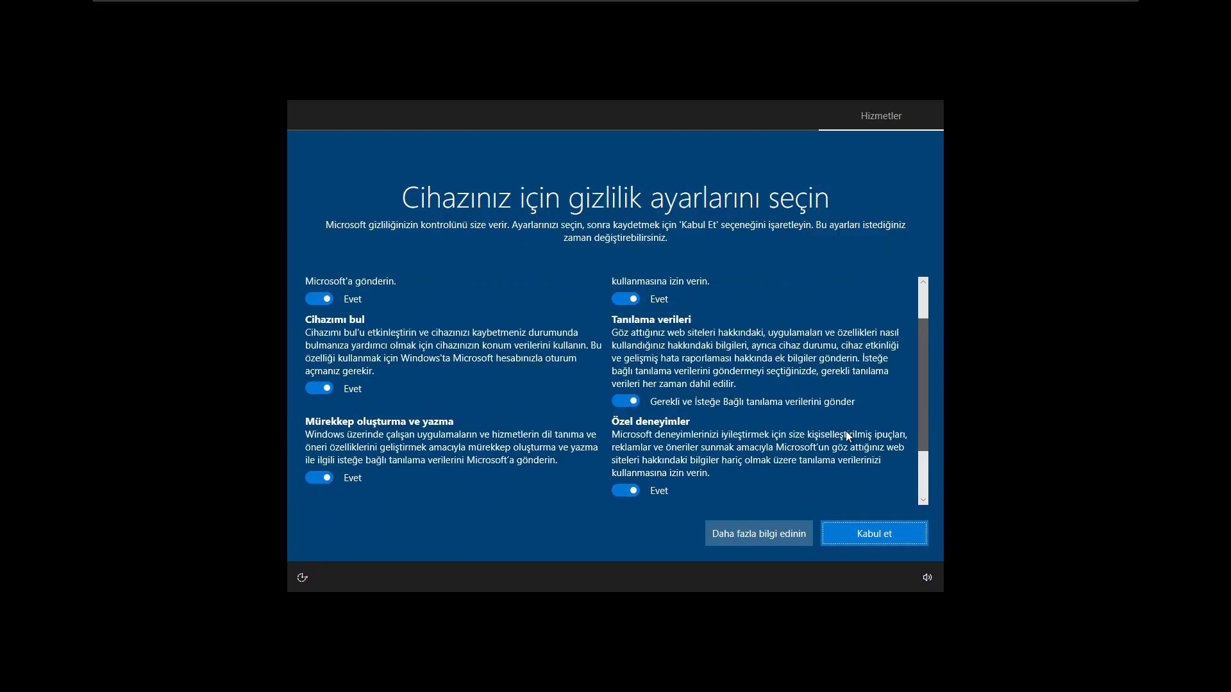
pyautogui.scroll(-3, 847, 414)
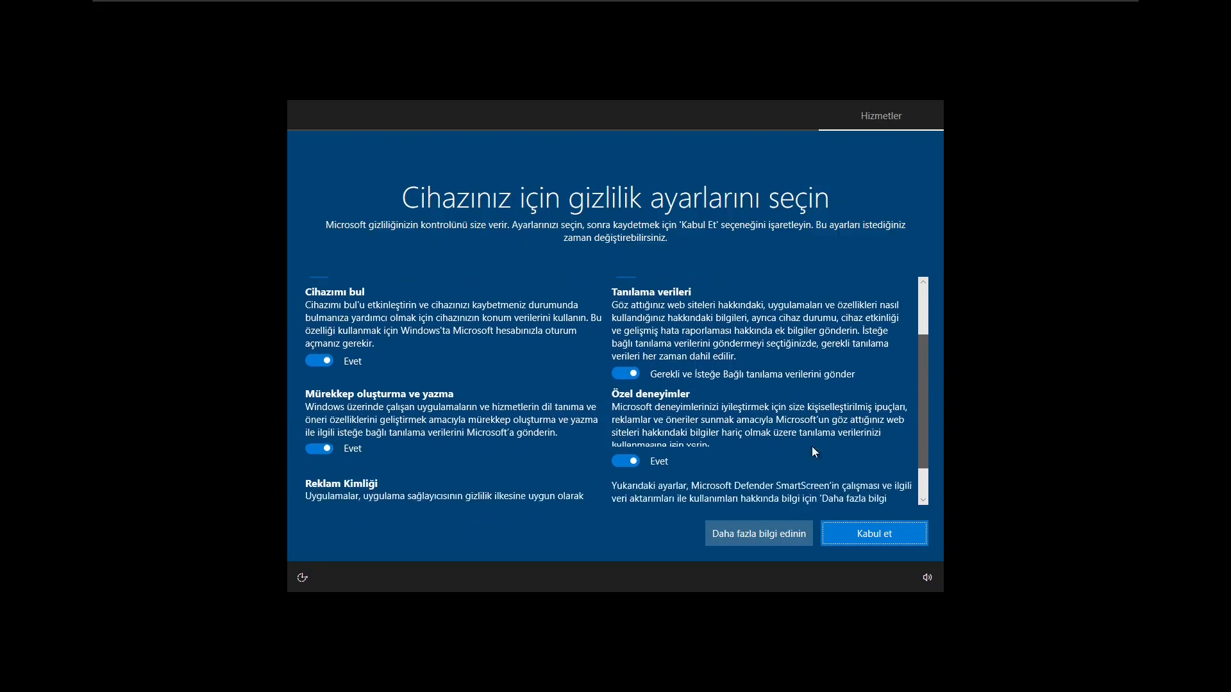
pyautogui.scroll(3, 737, 447)
pyautogui.click(628, 454)
pyautogui.click(627, 351)
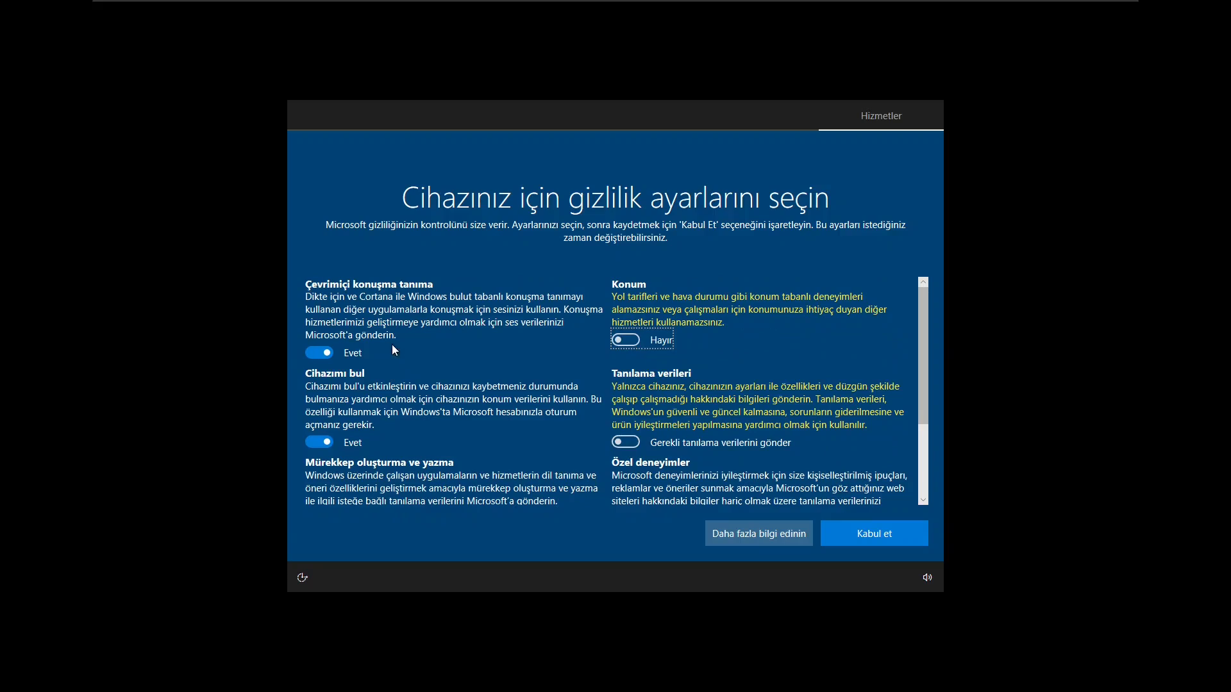
pyautogui.click(350, 356)
pyautogui.click(353, 455)
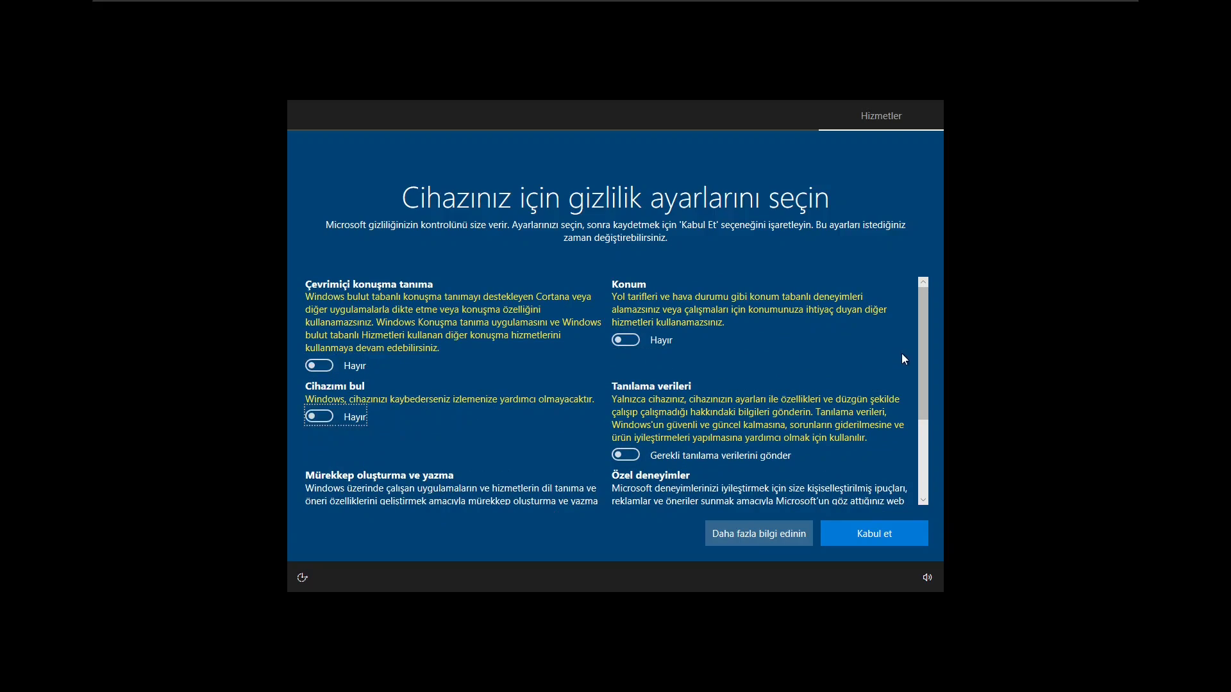
# Turn off inking and typing, tailored experiences and advertising ID, and accept the privacy settings.
pyautogui.moveTo(925, 364); pyautogui.dragTo(922, 502)
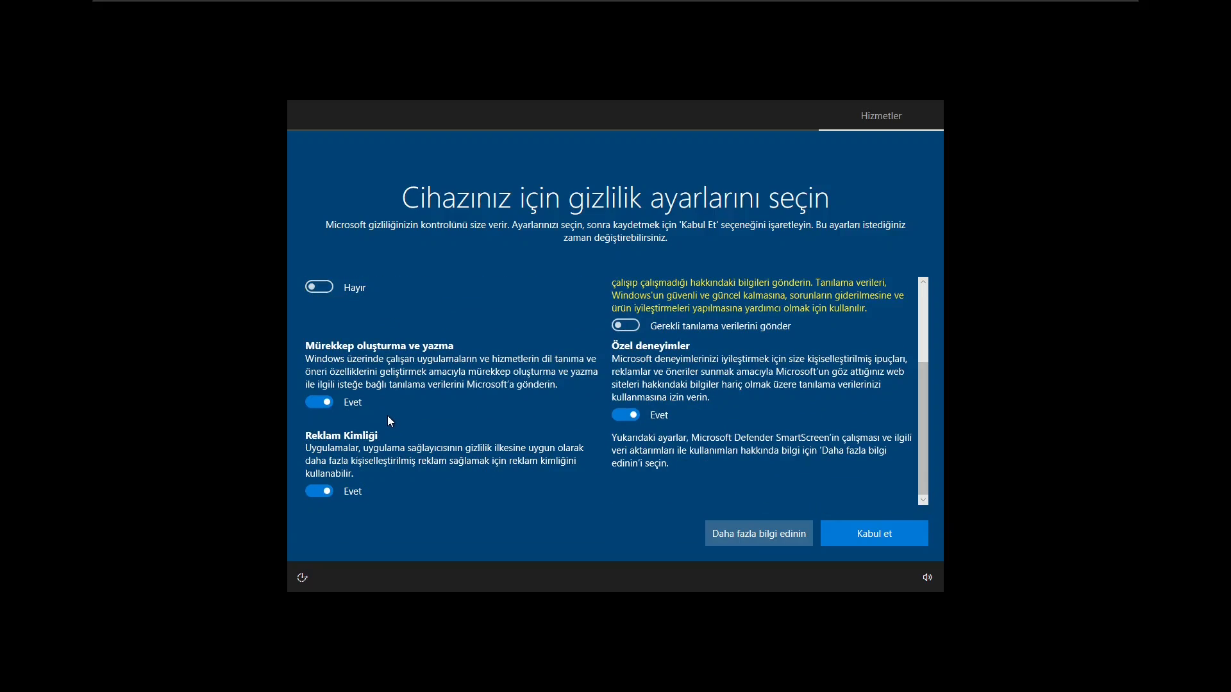
pyautogui.click(316, 405)
pyautogui.click(625, 414)
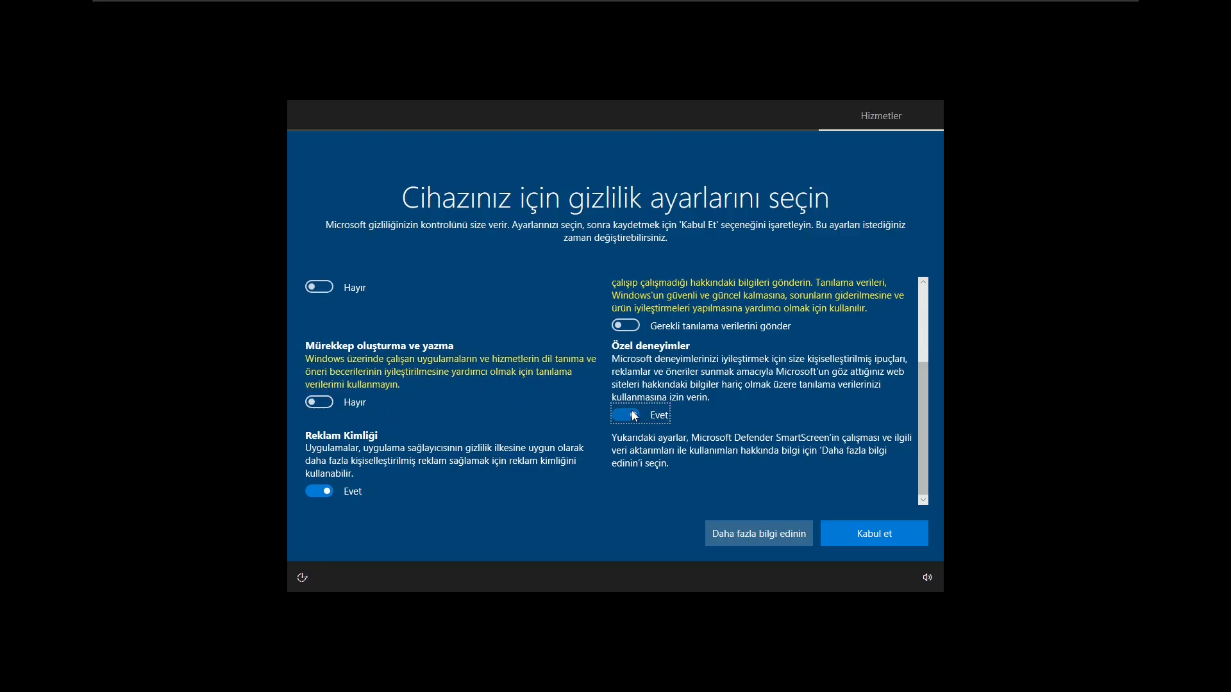
pyautogui.click(320, 494)
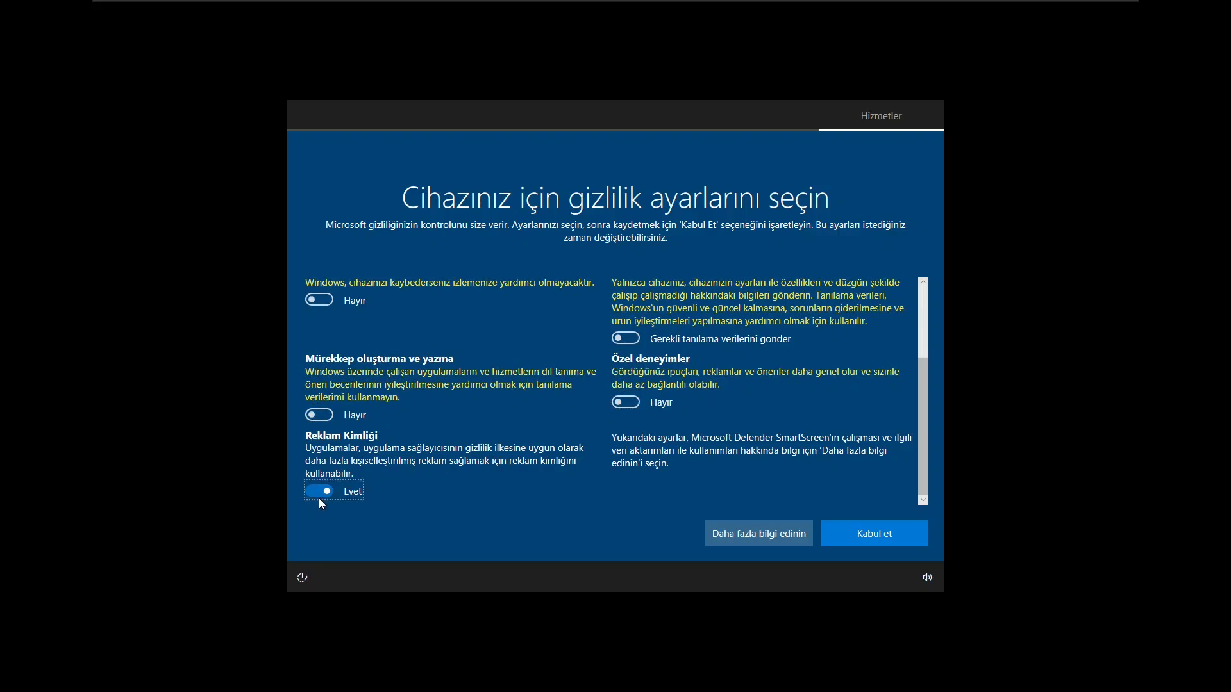
pyautogui.click(863, 534)
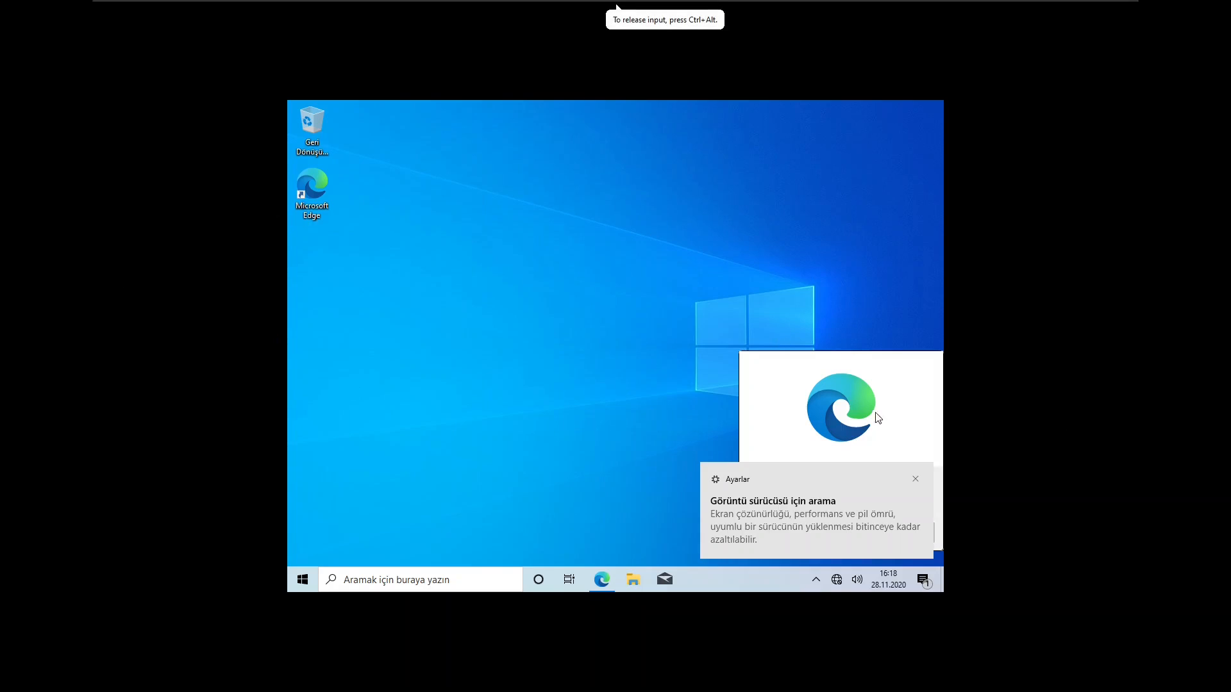
# Dismiss the display driver notification and postpone the Microsoft Edge suggestion.
pyautogui.click(916, 476)
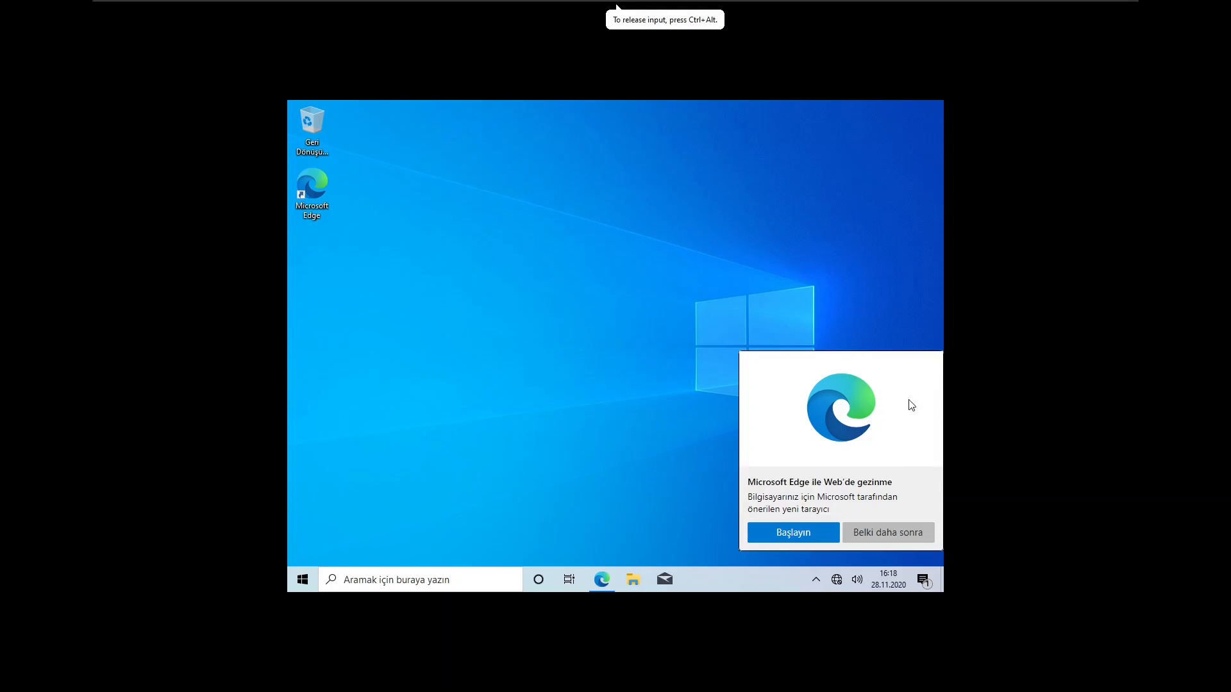
pyautogui.click(906, 529)
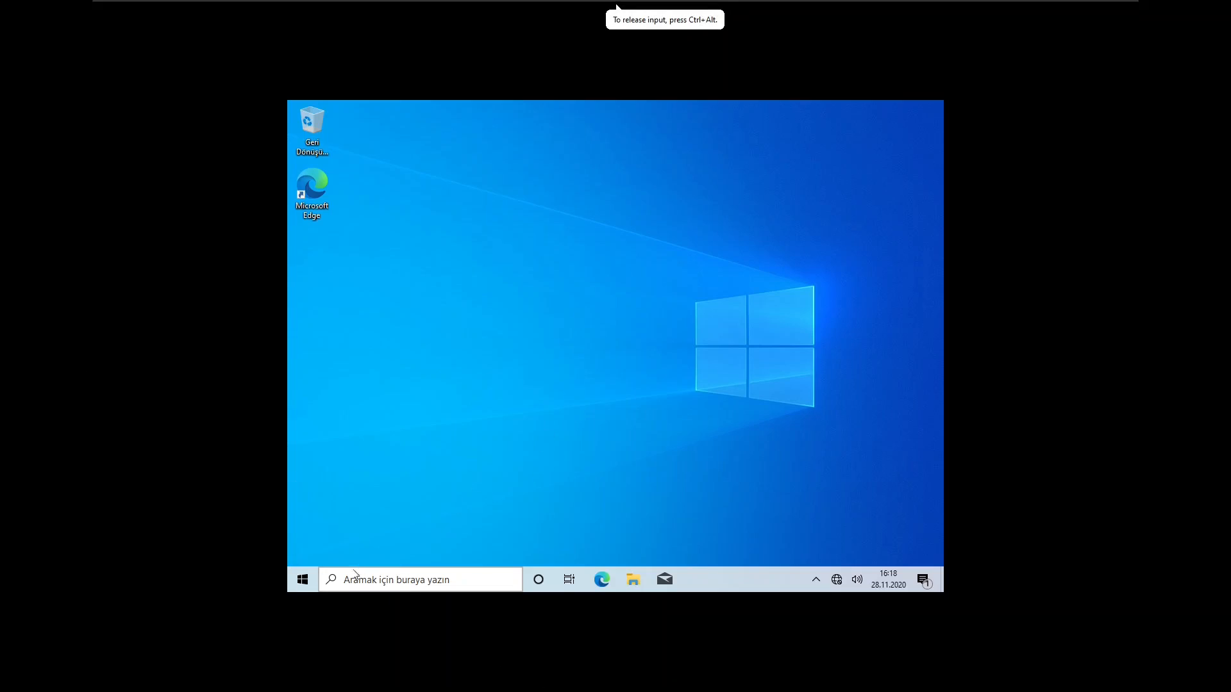
# Run winver to check the installed Windows version and edition, and close the version information.
pyautogui.click(303, 580)
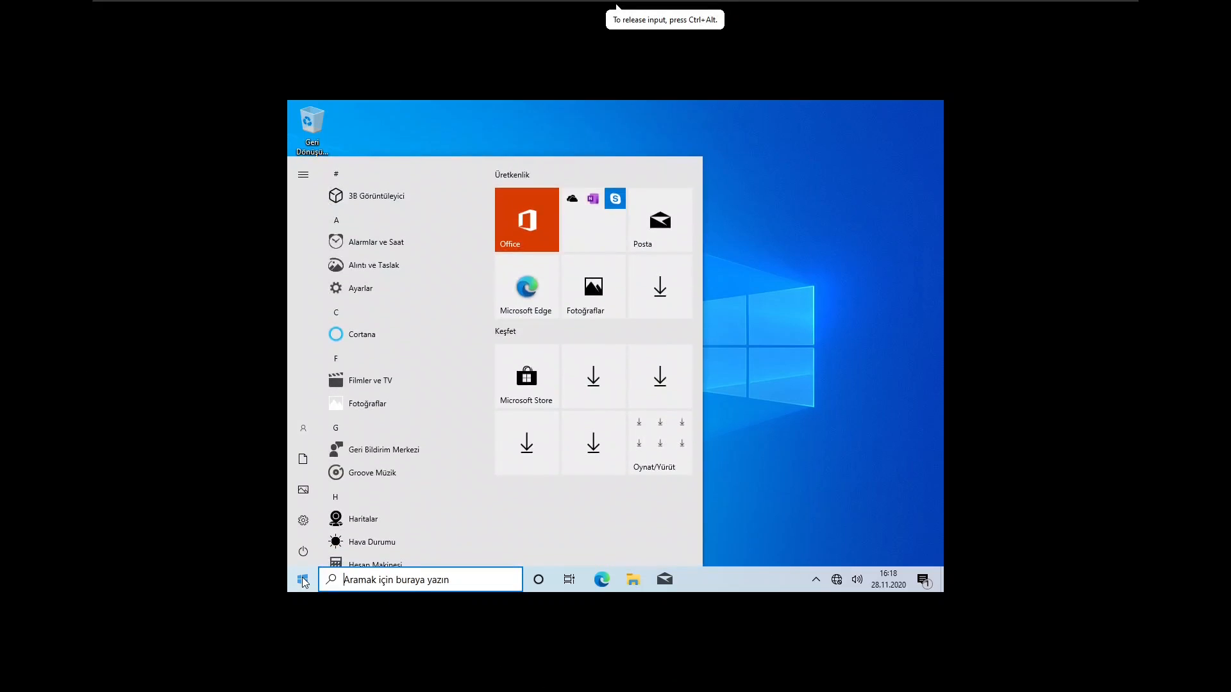
pyautogui.click(304, 580)
pyautogui.click(306, 584)
pyautogui.click(307, 584)
pyautogui.click(304, 582)
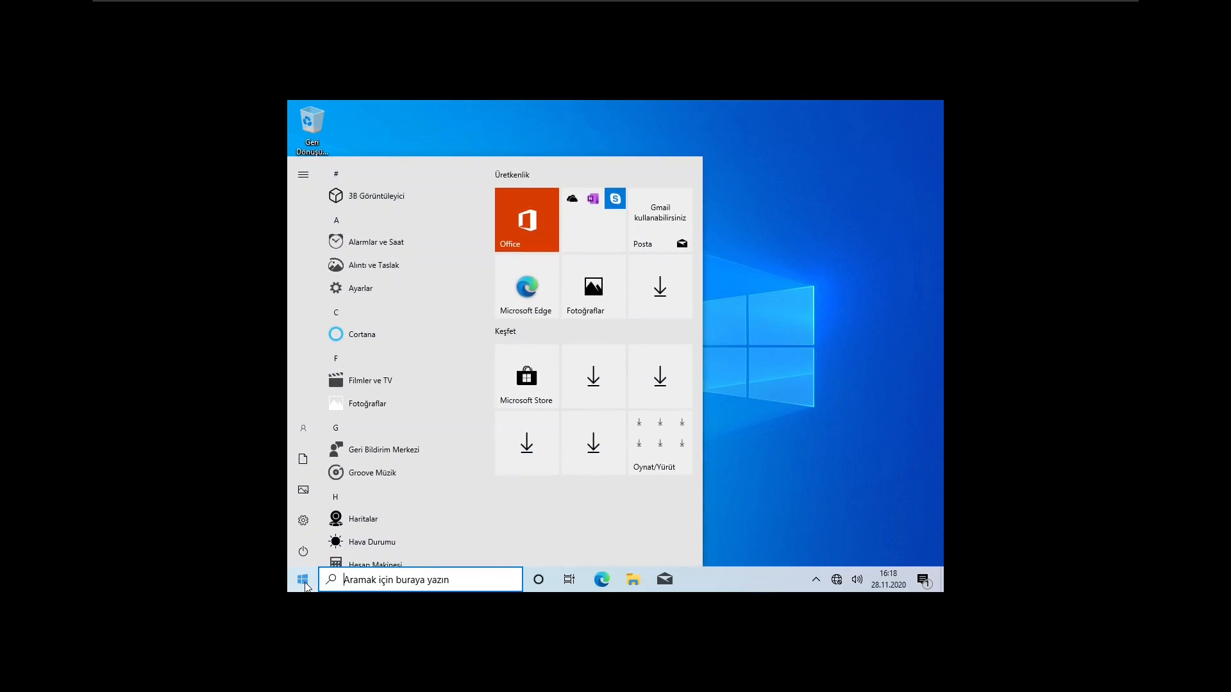
pyautogui.write('winver')
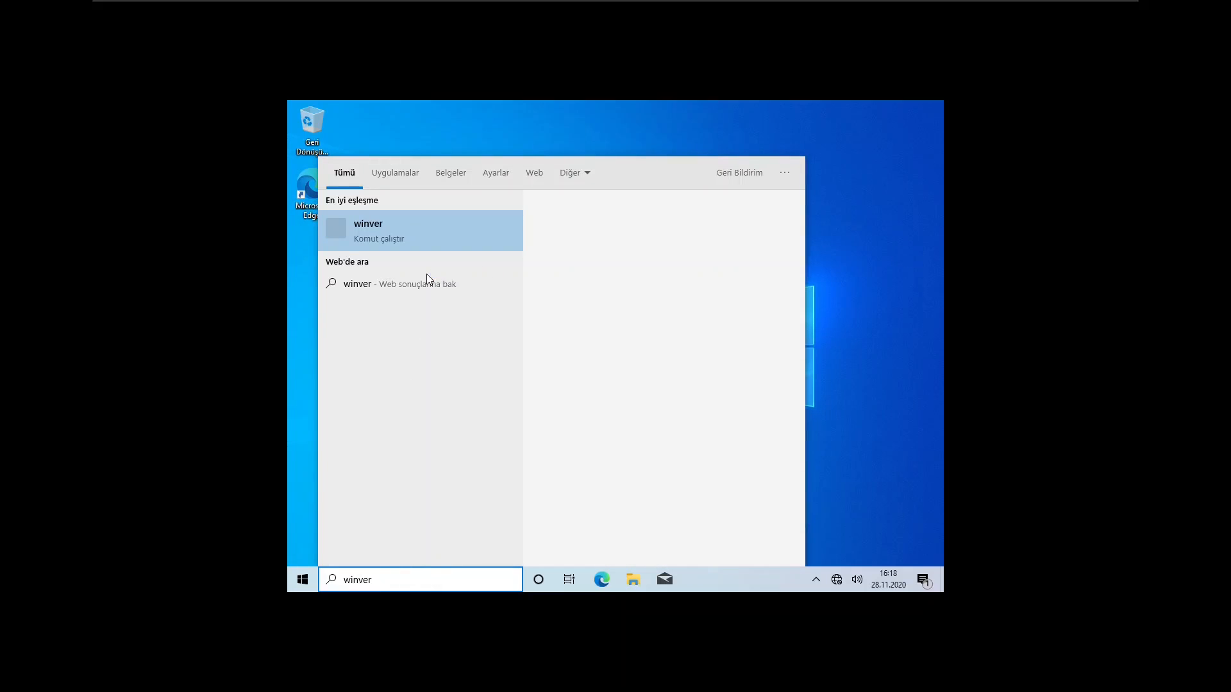
pyautogui.click(448, 231)
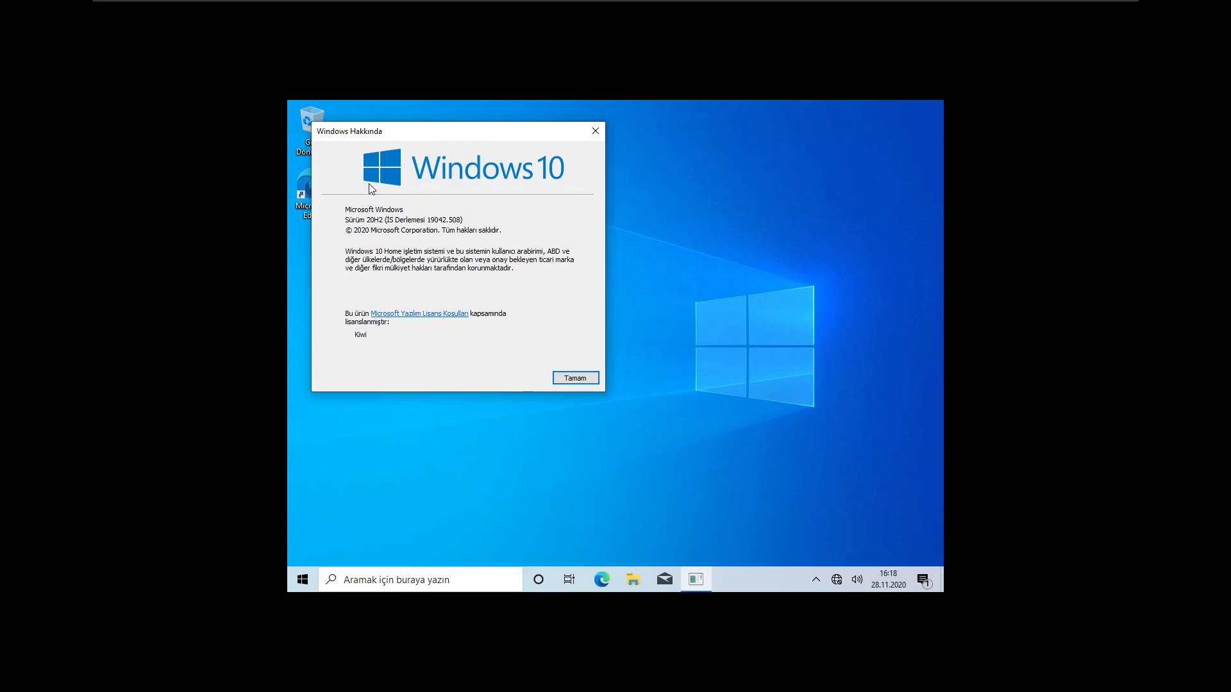
pyautogui.click(568, 378)
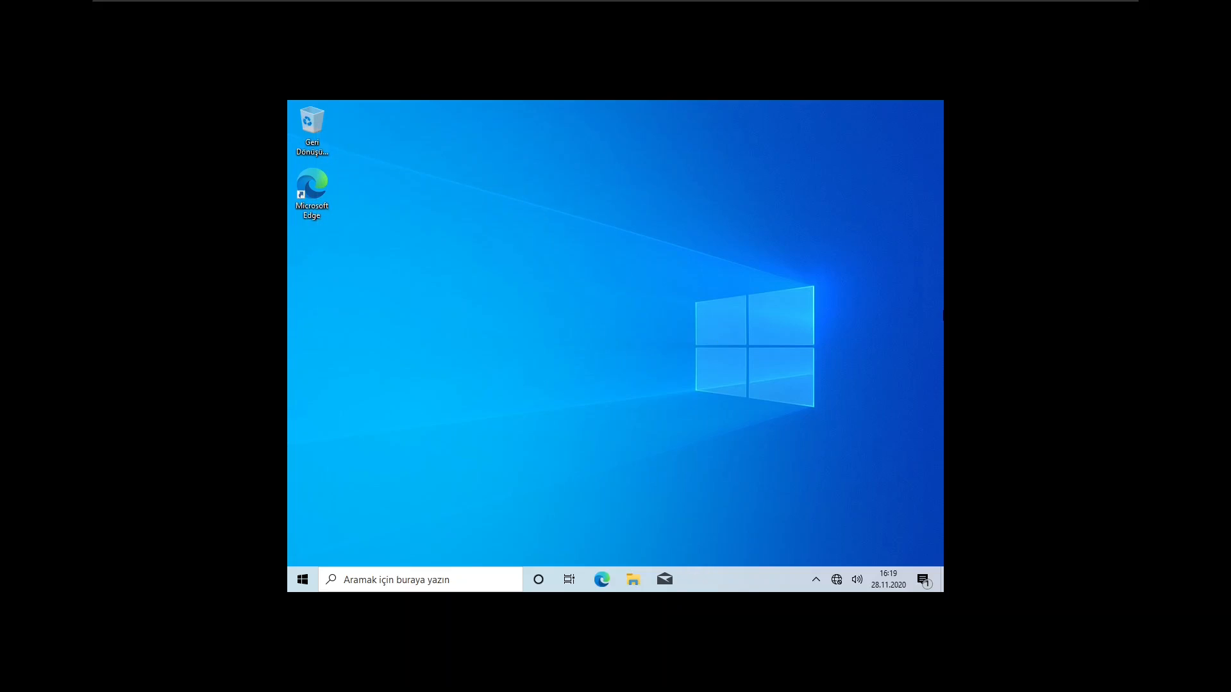
pyautogui.click(755, 288)
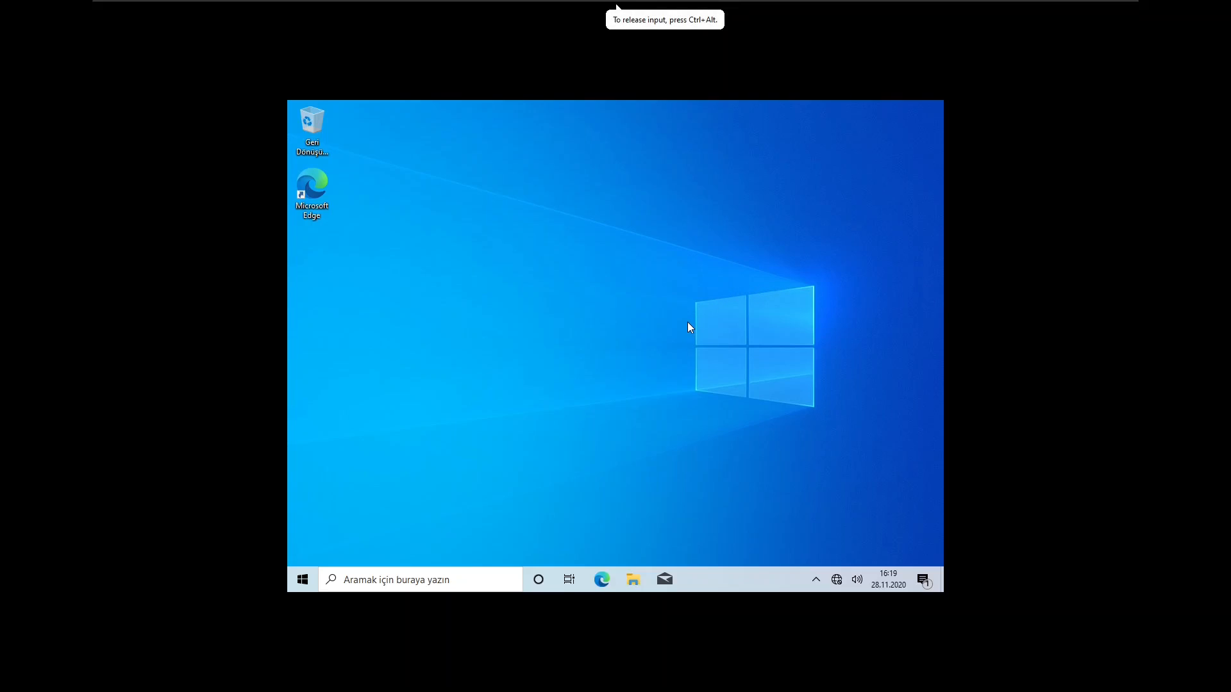